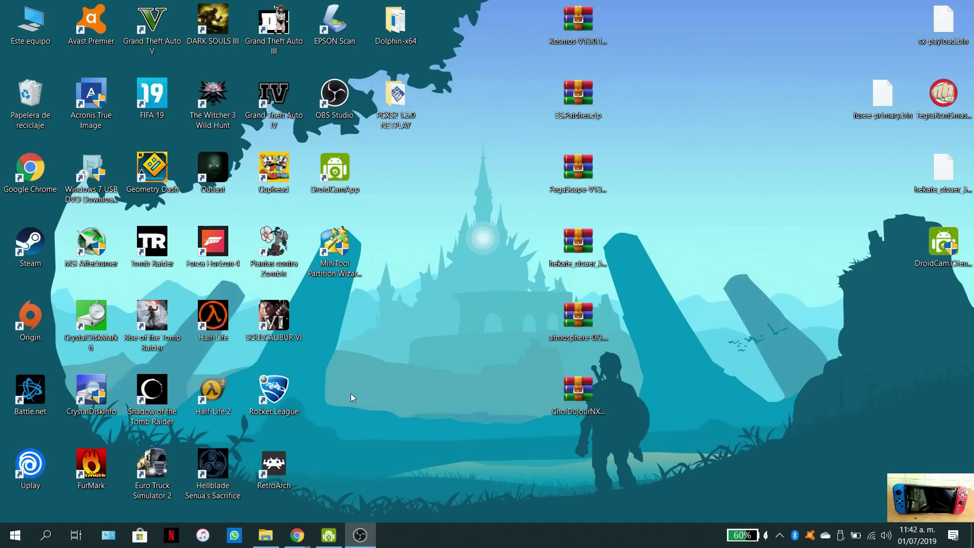
Inspect the properties and contents of the USB drive (F:) in File Explorer, and put the window away
{"action": "left_click", "coordinate": [268, 539]}
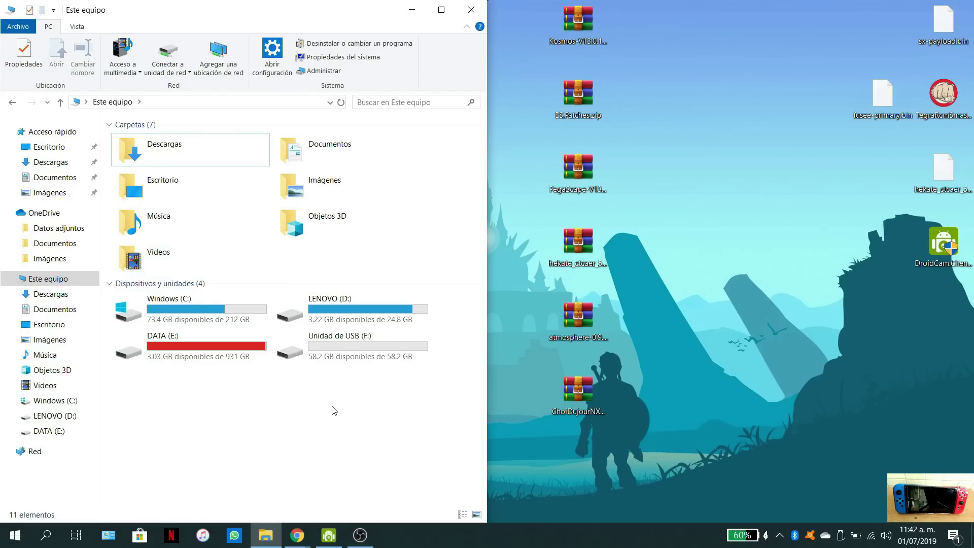
{"action": "left_click", "coordinate": [297, 355]}
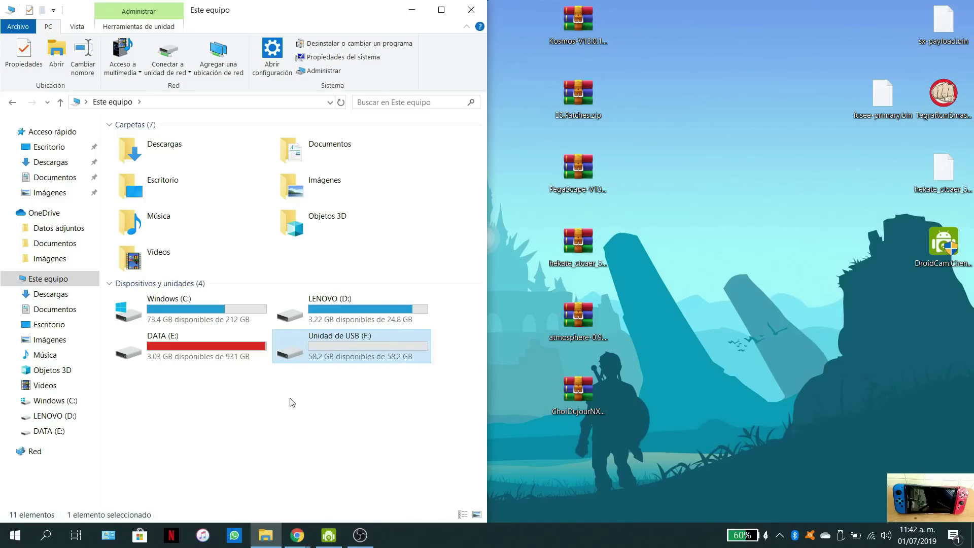
{"action": "right_click", "coordinate": [291, 354]}
{"action": "left_click", "coordinate": [329, 342]}
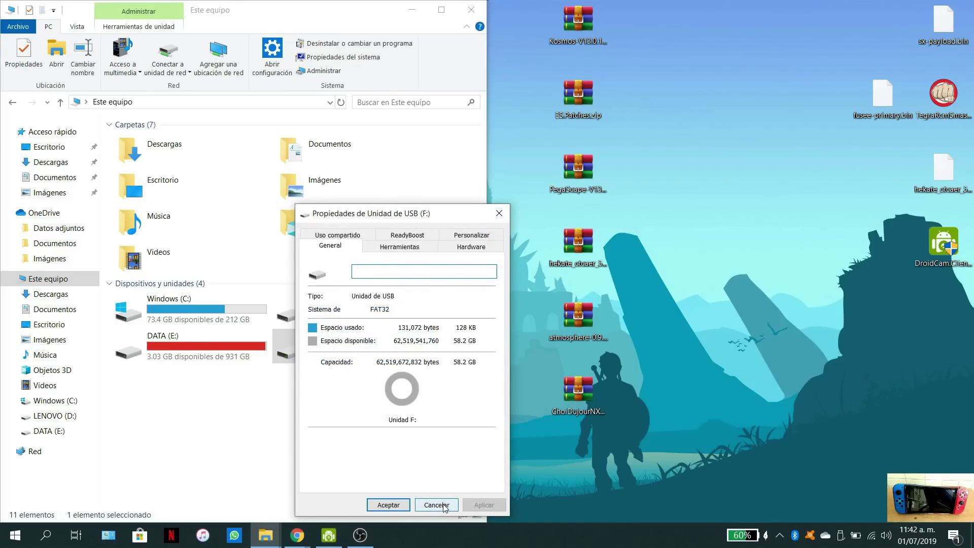
{"action": "left_click", "coordinate": [445, 505]}
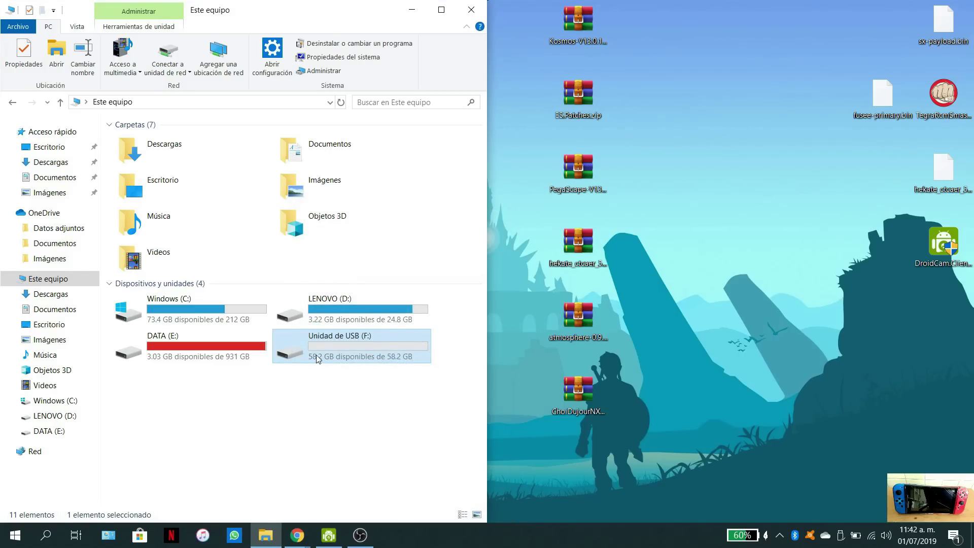
{"action": "double_click", "coordinate": [299, 350]}
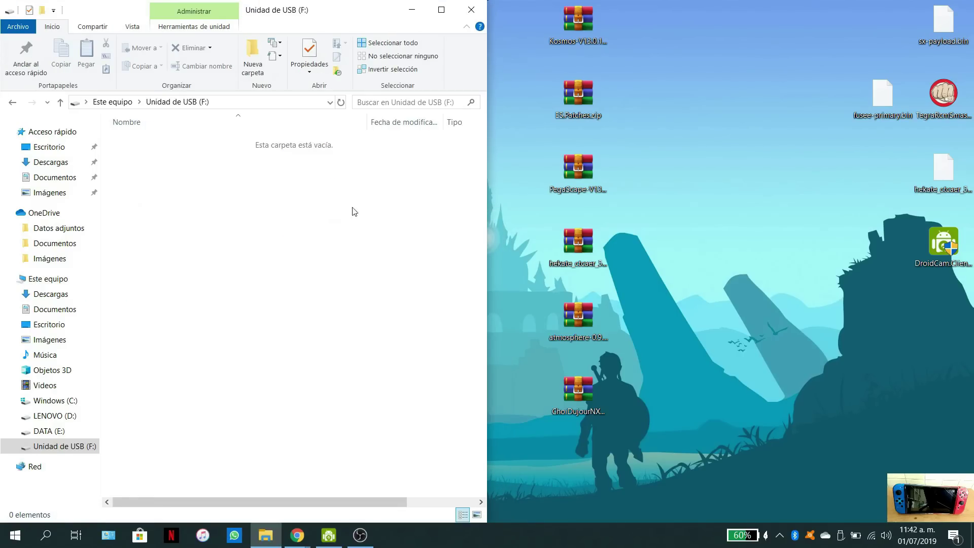
{"action": "left_click", "coordinate": [123, 102]}
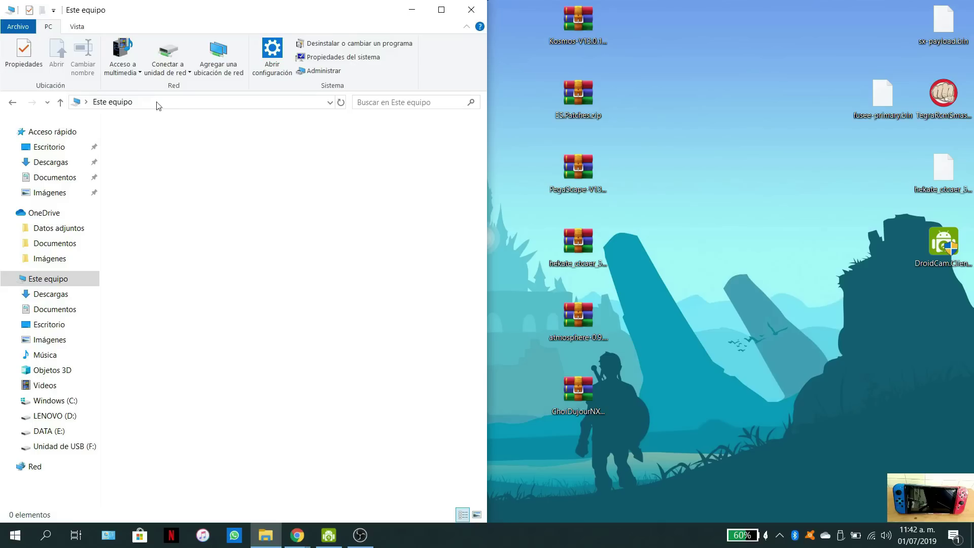
{"action": "left_click", "coordinate": [412, 9]}
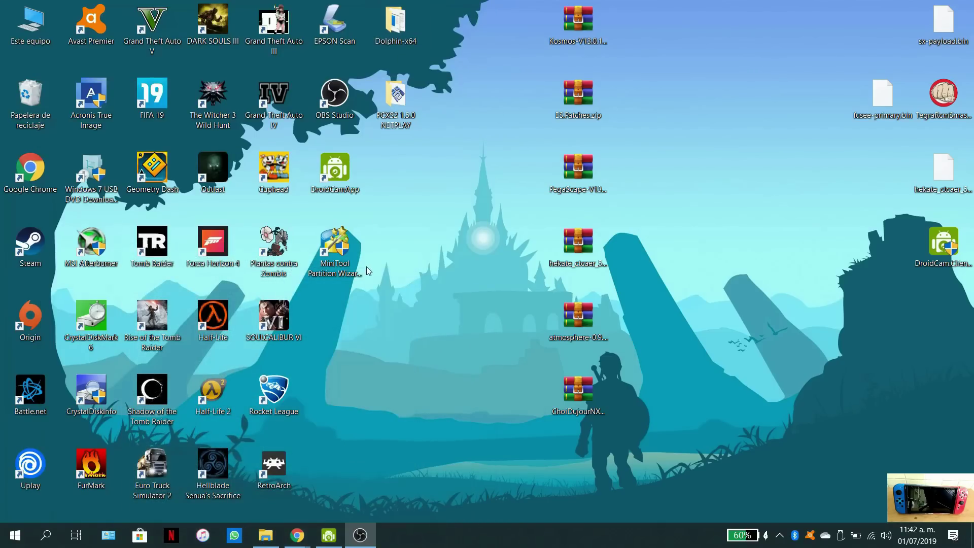
Launch MiniTool Partition Wizard and mark the F: FAT32 partition on the 58.24 GB disk for deletion
{"action": "double_click", "coordinate": [339, 244]}
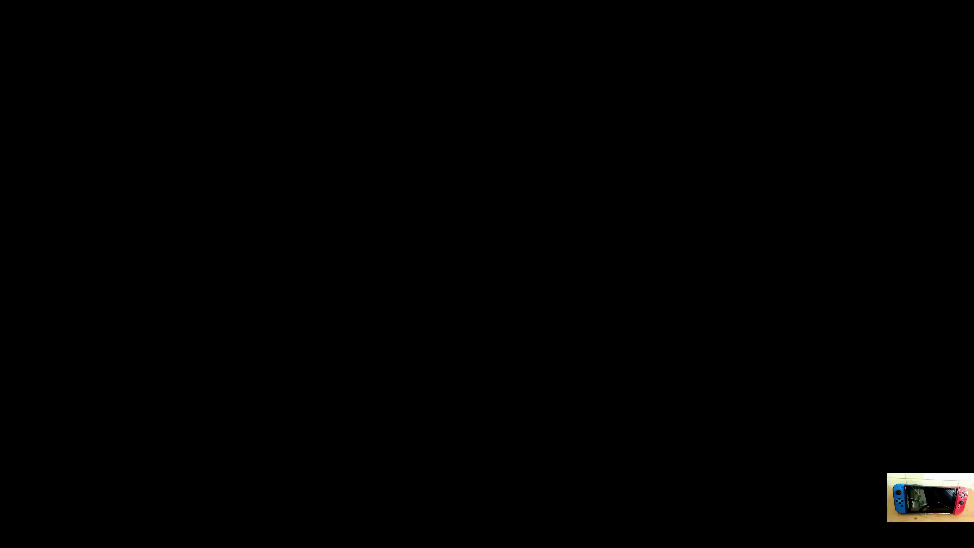
{"action": "left_click", "coordinate": [440, 352]}
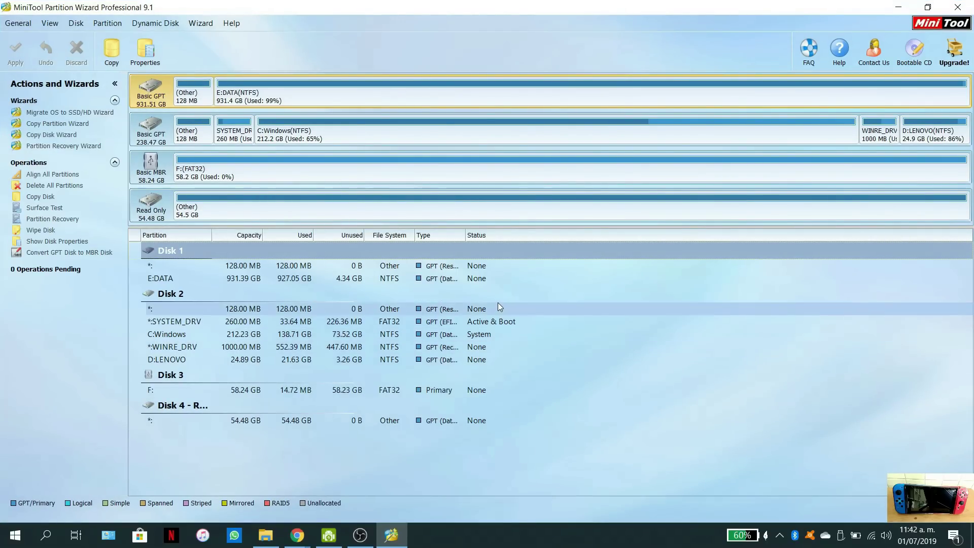
{"action": "left_click", "coordinate": [258, 175]}
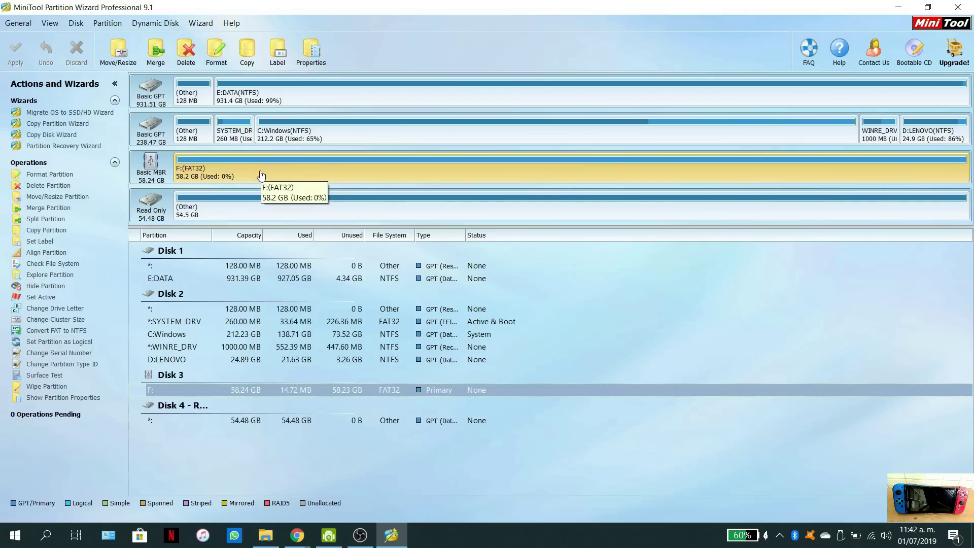
{"action": "right_click", "coordinate": [262, 175]}
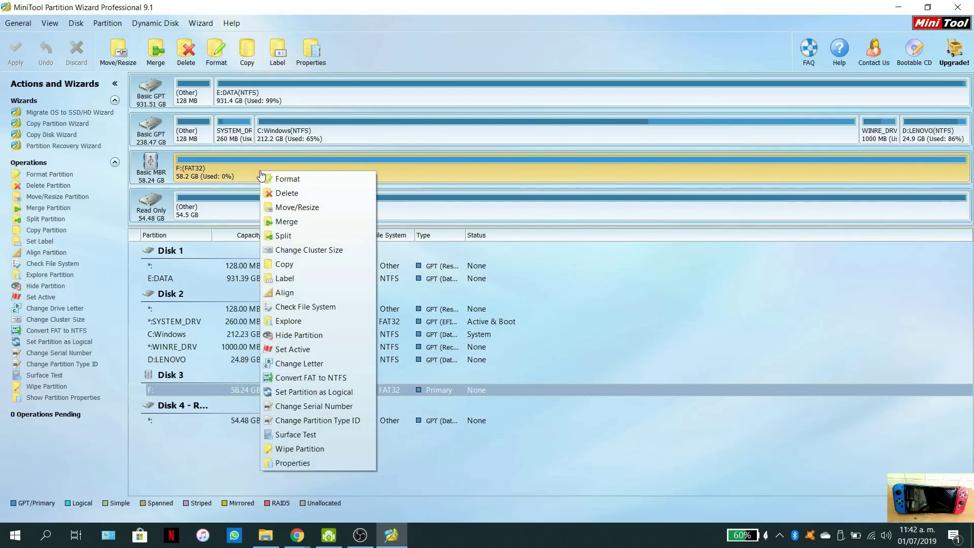
{"action": "left_click", "coordinate": [287, 194]}
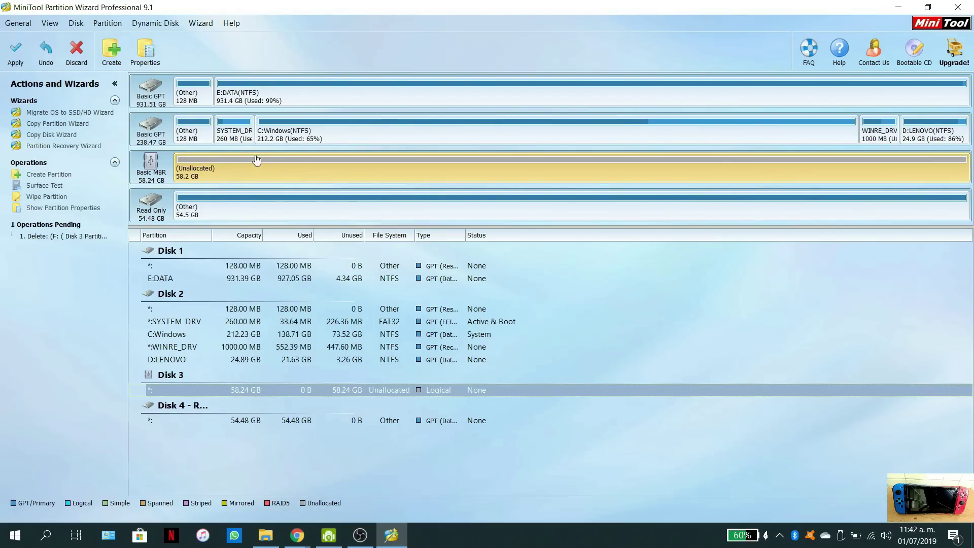
Apply the pending deletion of the F: partition and dismiss the completion message
{"action": "left_click", "coordinate": [15, 51]}
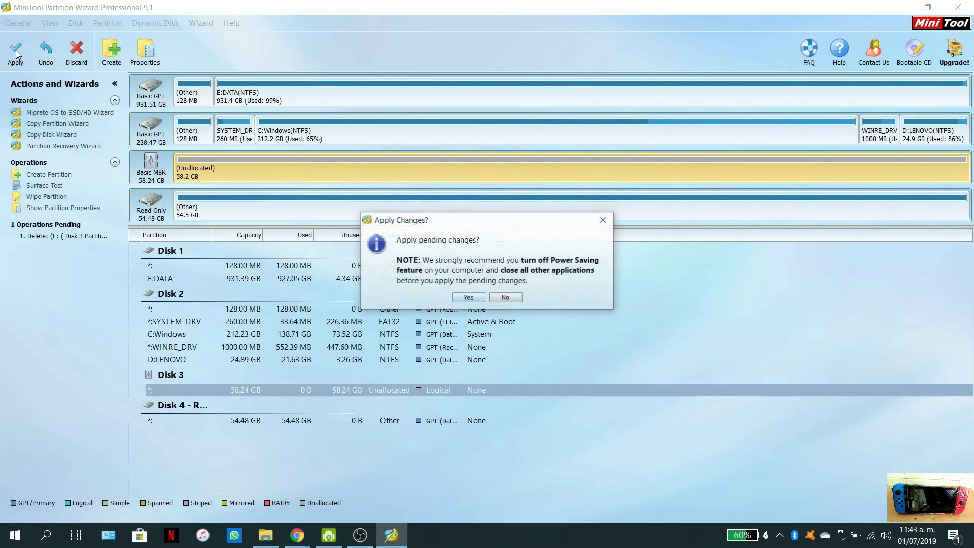
{"action": "left_click", "coordinate": [466, 296]}
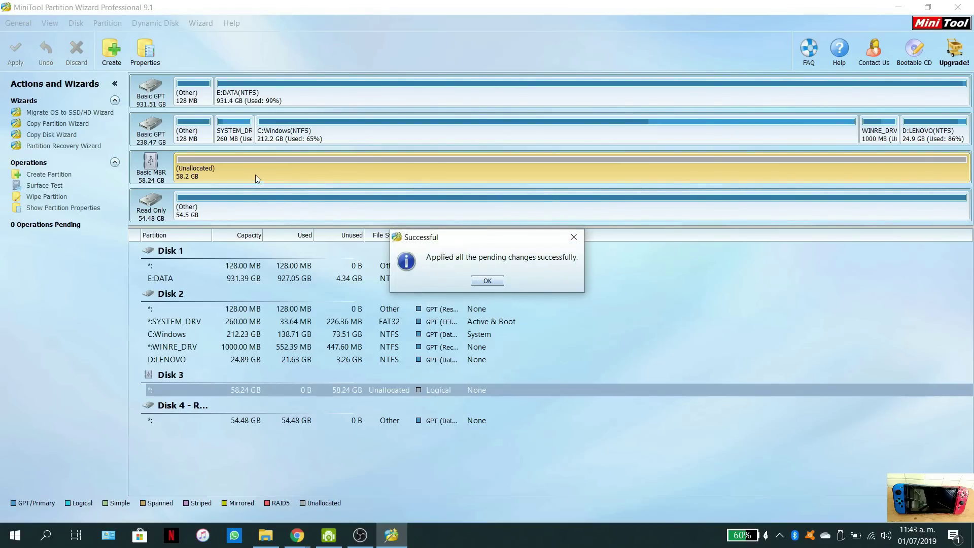
{"action": "left_click", "coordinate": [487, 281]}
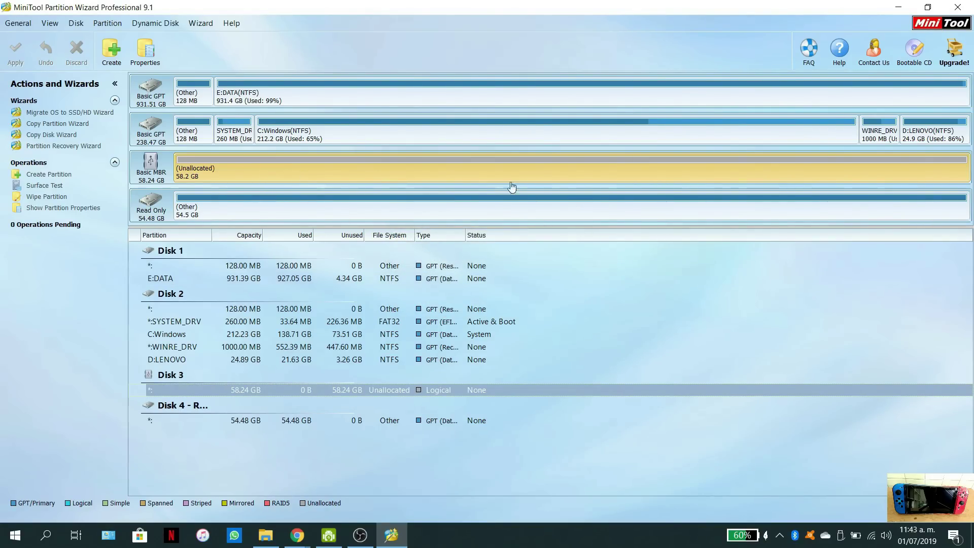
Start a new partition on the unallocated 58.2 GB space as Primary, with FAT32 file system and 32 KB cluster size
{"action": "right_click", "coordinate": [281, 171]}
{"action": "left_click", "coordinate": [299, 178]}
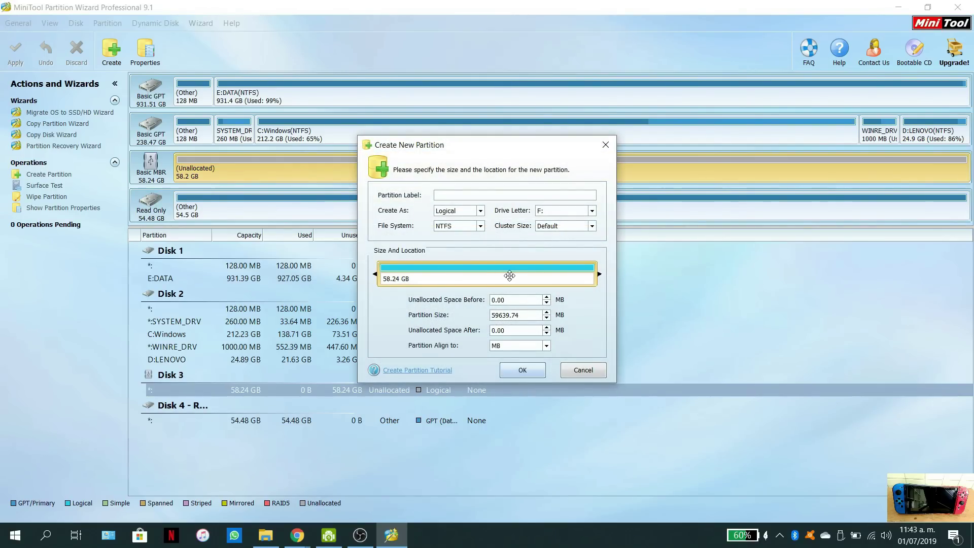
{"action": "left_click", "coordinate": [480, 210]}
{"action": "left_click", "coordinate": [460, 222]}
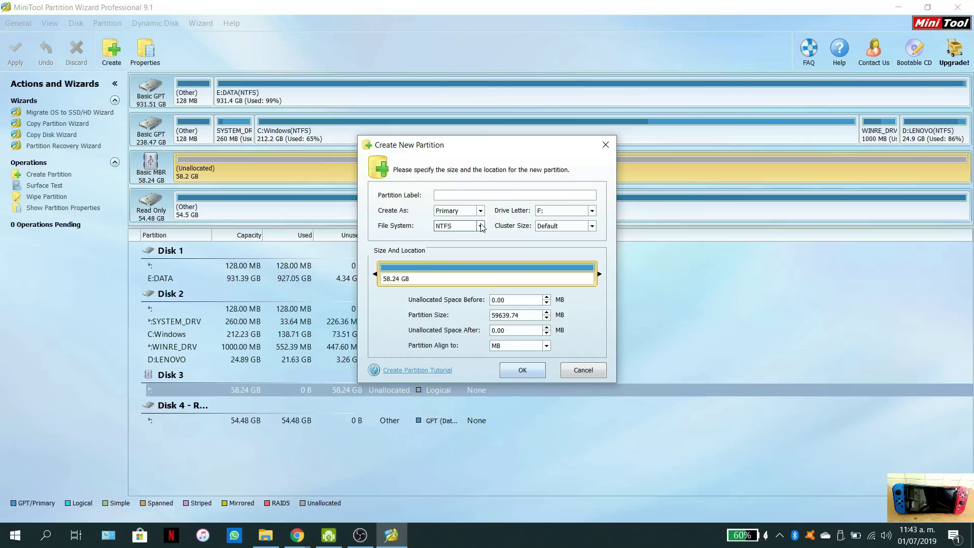
{"action": "left_click", "coordinate": [480, 226]}
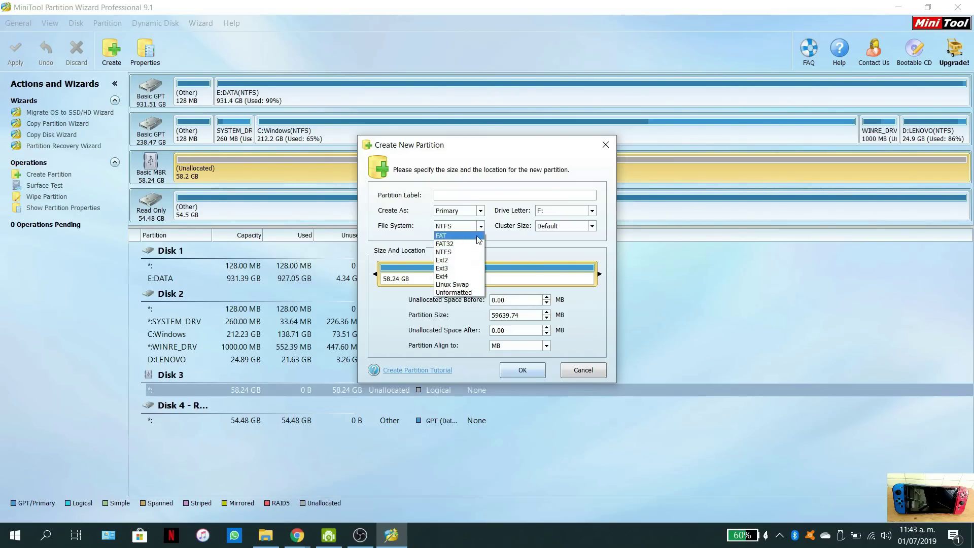
{"action": "left_click", "coordinate": [446, 243]}
{"action": "left_click", "coordinate": [591, 227]}
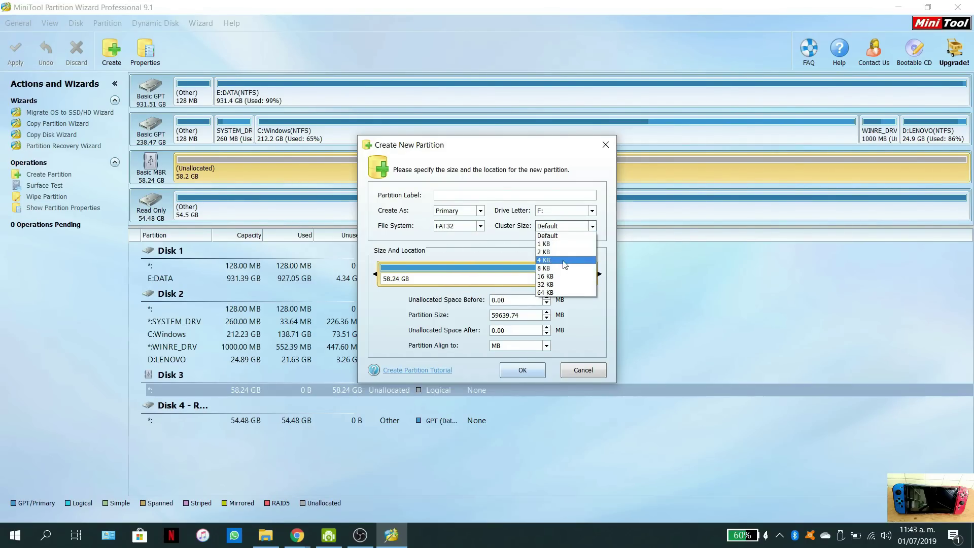
{"action": "left_click", "coordinate": [554, 285]}
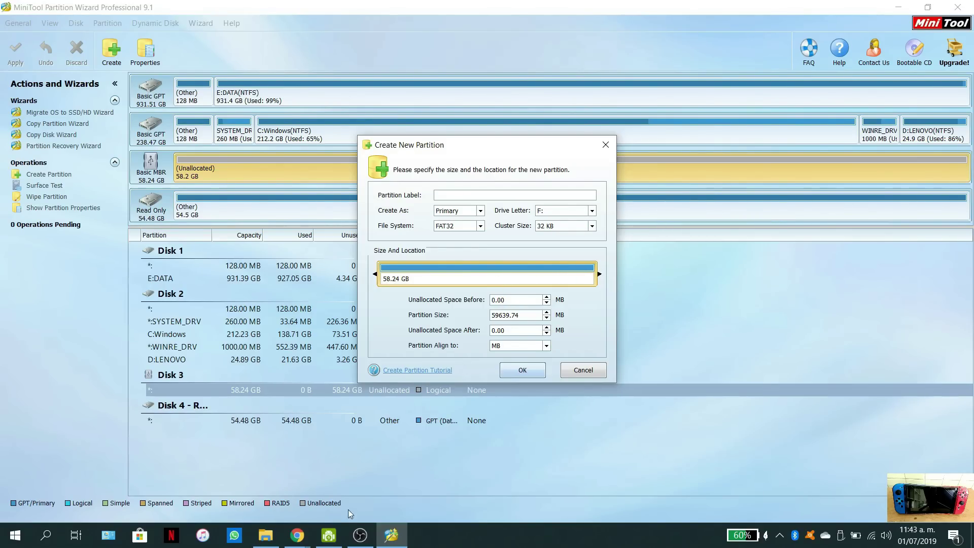
Consult the GBAtemp emuMMC partition tutorial in Chrome for the size to subtract from the volume, and return to MiniTool Partition Wizard
{"action": "mouse_move", "coordinate": [294, 532]}
{"action": "left_click", "coordinate": [239, 480]}
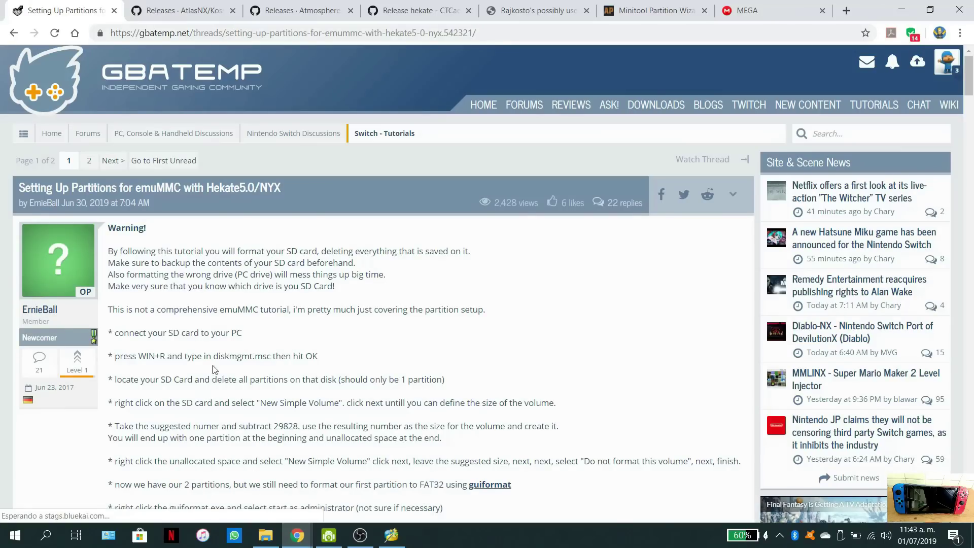
{"action": "scroll", "coordinate": [215, 370], "scroll_direction": "down", "scroll_amount": 2}
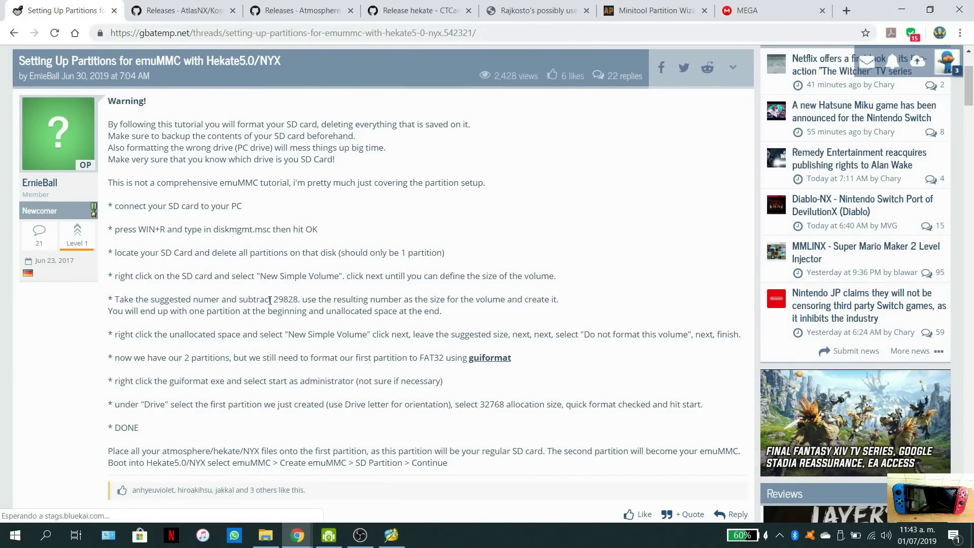
{"action": "left_click_drag", "start_coordinate": [273, 300], "coordinate": [299, 301]}
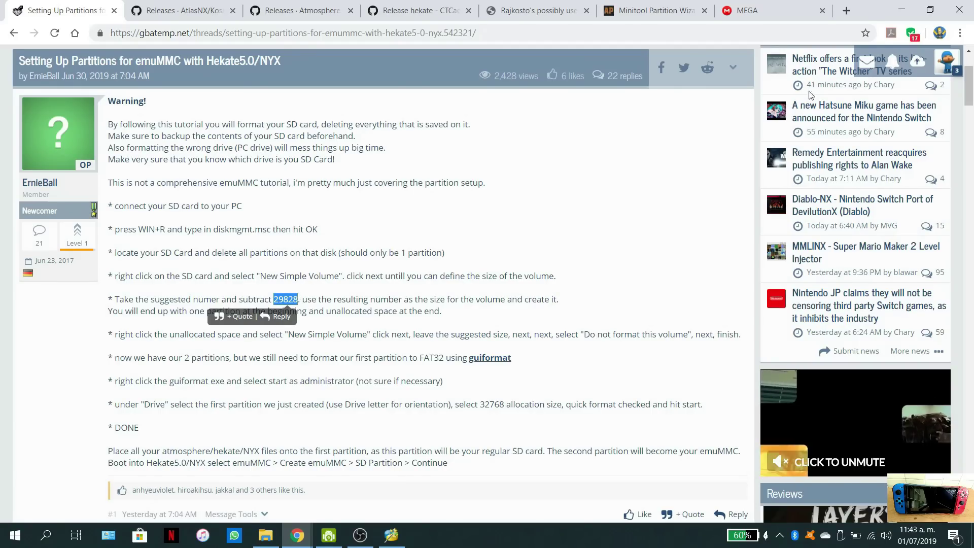
{"action": "key", "text": "alt+Tab"}
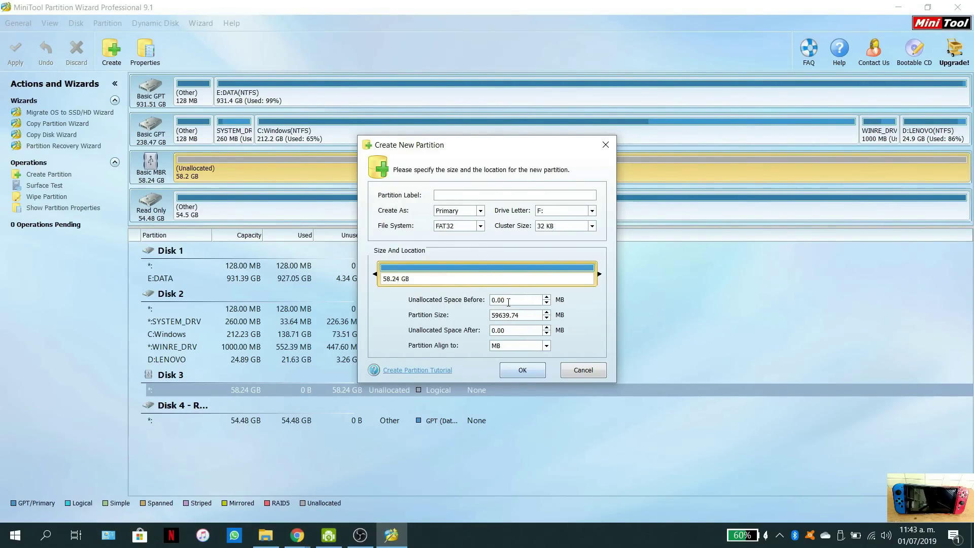
Shrink the new partition to 29741.74 MB, leaving 29898.00 MB of unallocated space after it
{"action": "left_click", "coordinate": [507, 333]}
{"action": "left_click_drag", "start_coordinate": [600, 274], "coordinate": [491, 284]}
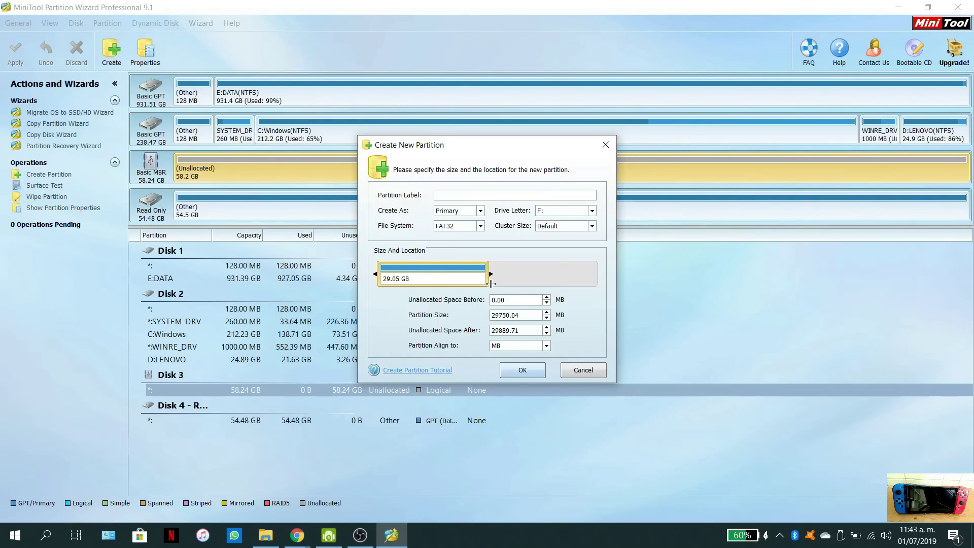
{"action": "left_click", "coordinate": [547, 313]}
{"action": "double_click", "coordinate": [547, 318]}
{"action": "left_click", "coordinate": [547, 319]}
{"action": "left_click", "coordinate": [523, 317]}
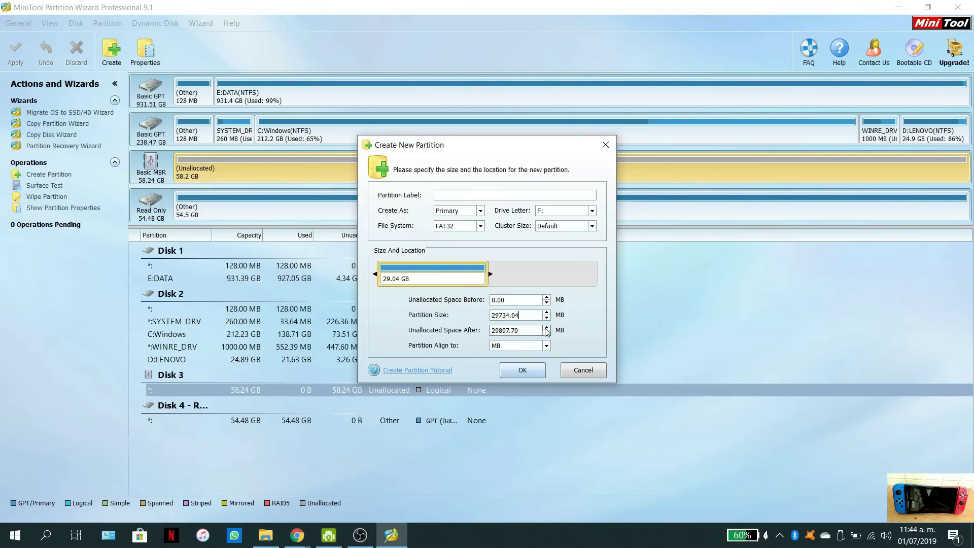
{"action": "key", "text": "BackSpace"}
{"action": "left_click", "coordinate": [546, 312]}
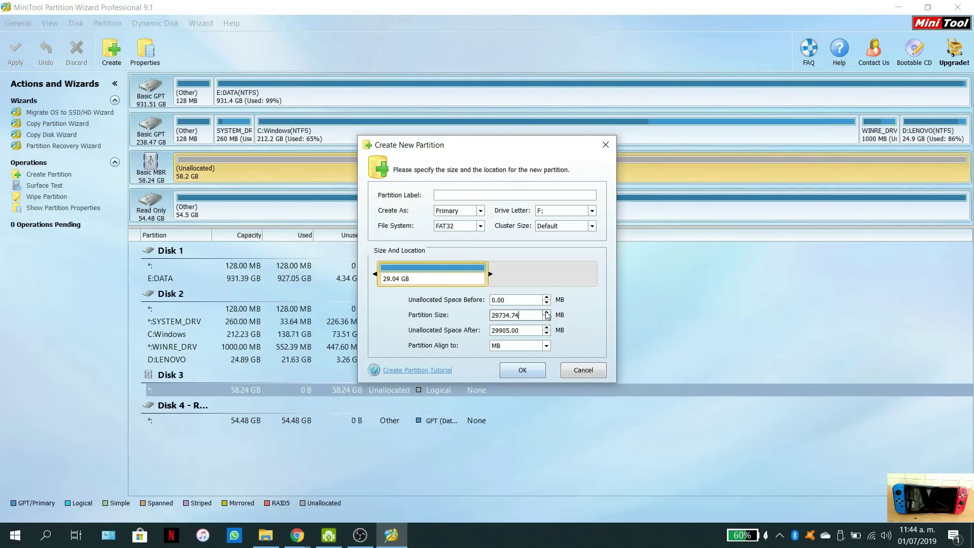
{"action": "left_click", "coordinate": [547, 312]}
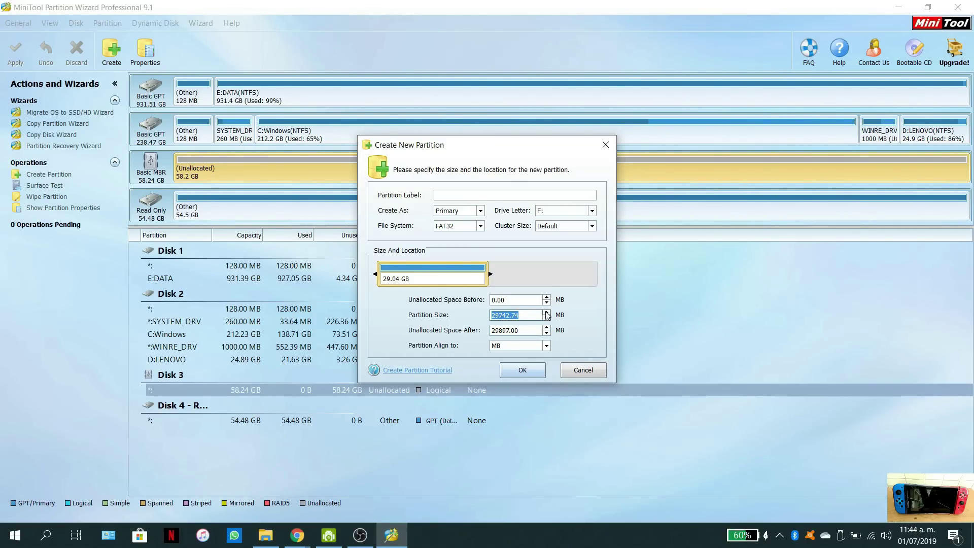
{"action": "left_click", "coordinate": [509, 317]}
{"action": "key", "text": "BackSpace"}
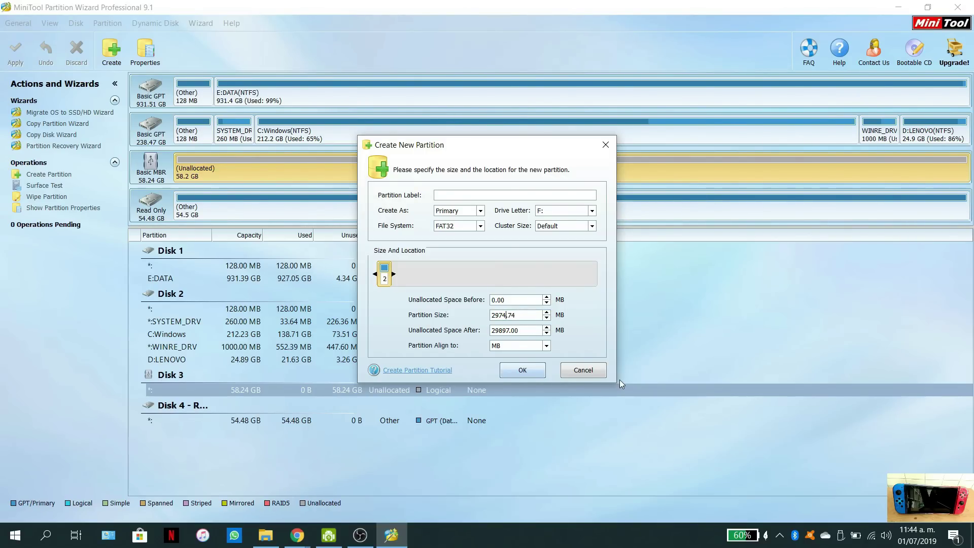
{"action": "type", "text": "1"}
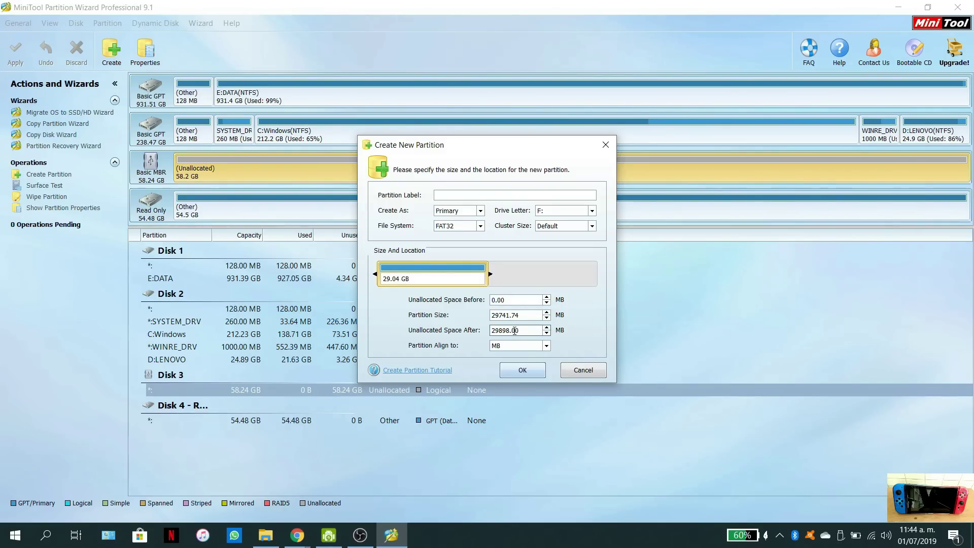
Set the new partition's cluster size to 32 KB, keep drive letter F:, and confirm its creation
{"action": "left_click", "coordinate": [592, 226]}
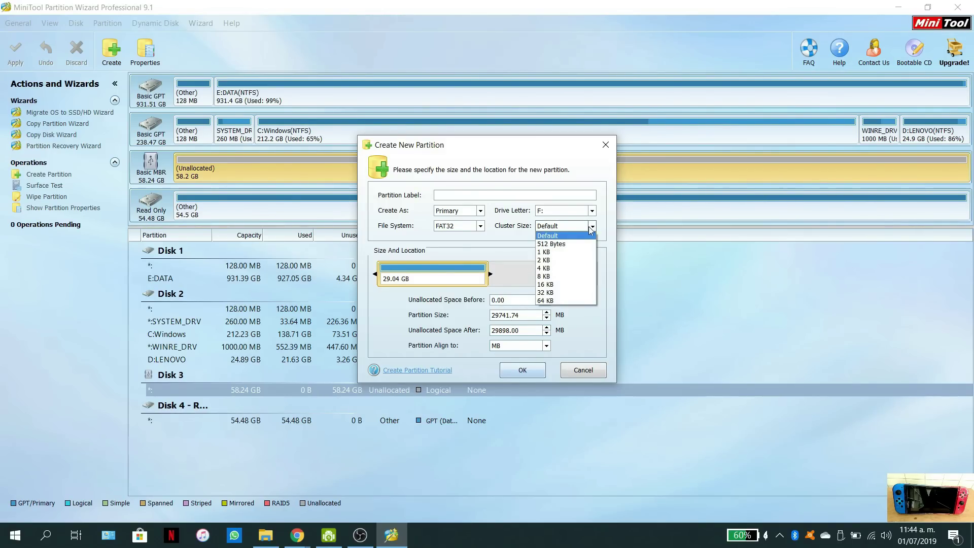
{"action": "left_click", "coordinate": [551, 293]}
{"action": "left_click", "coordinate": [548, 211]}
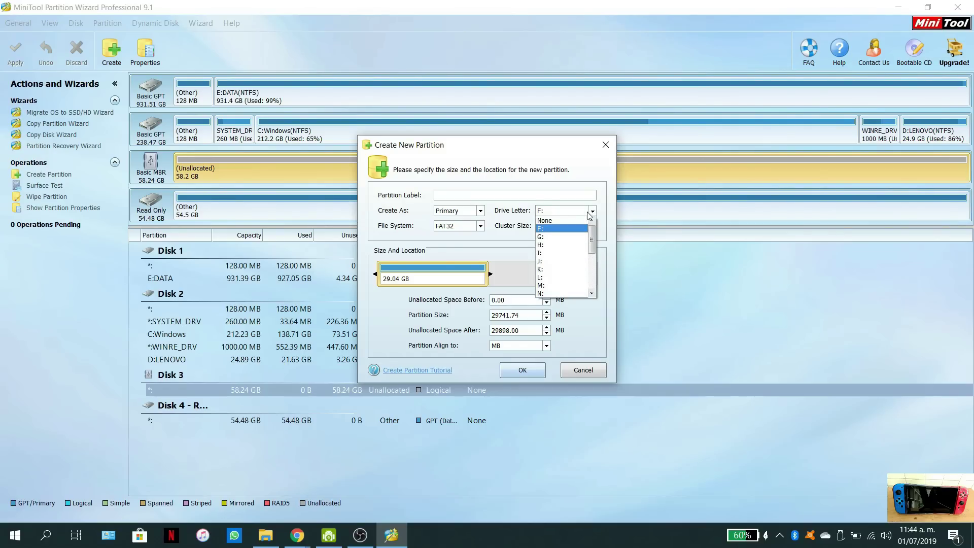
{"action": "left_click", "coordinate": [540, 228]}
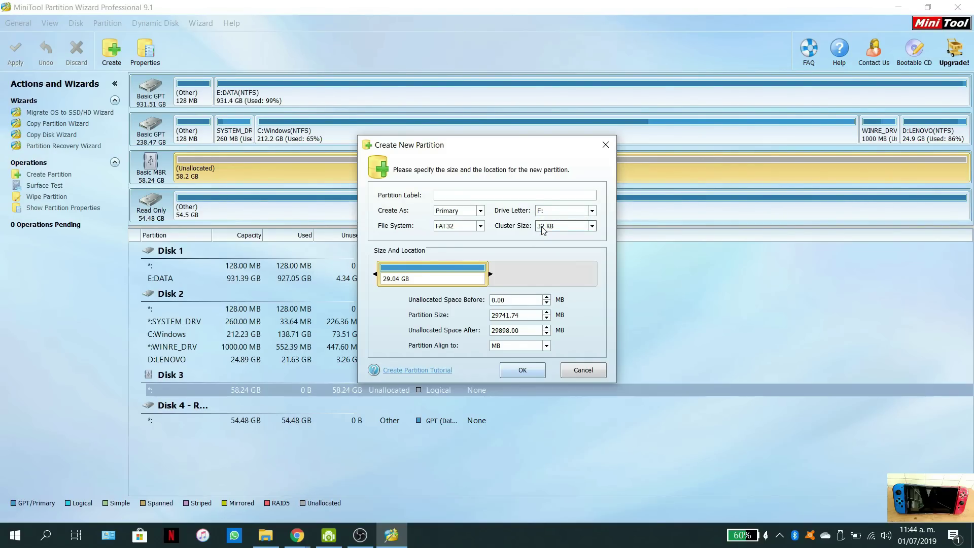
{"action": "left_click", "coordinate": [528, 369]}
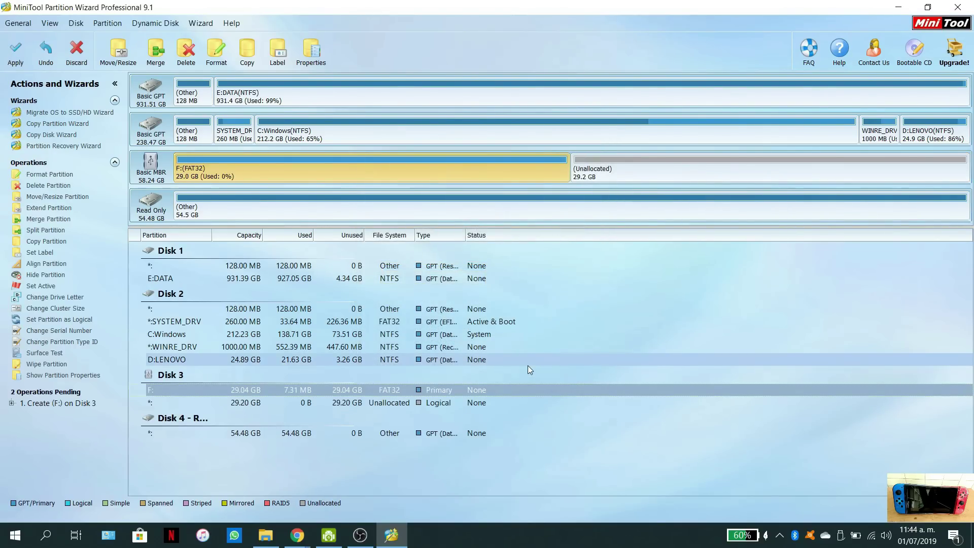
Apply the pending partition changes to the SD card and check the F: drive in File Explorer
{"action": "left_click", "coordinate": [14, 51]}
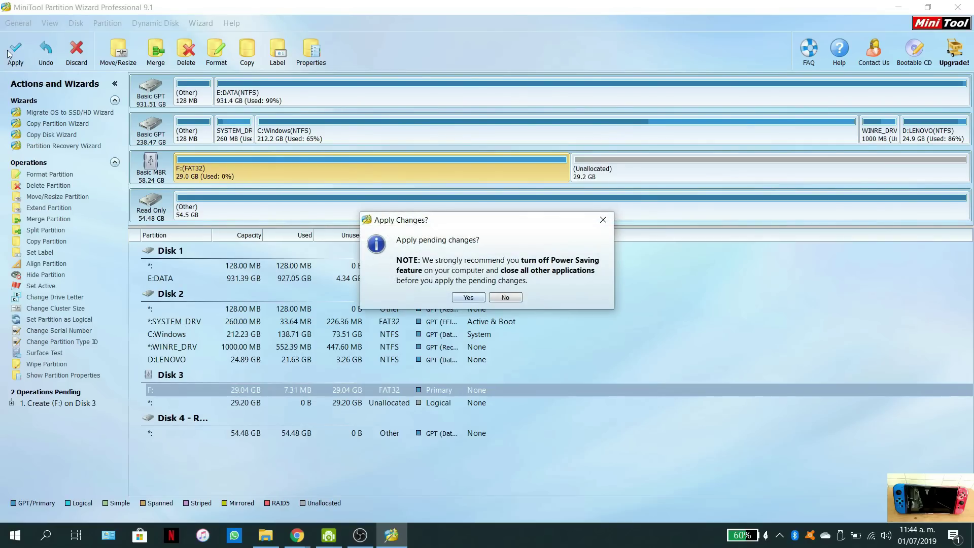
{"action": "left_click", "coordinate": [469, 298]}
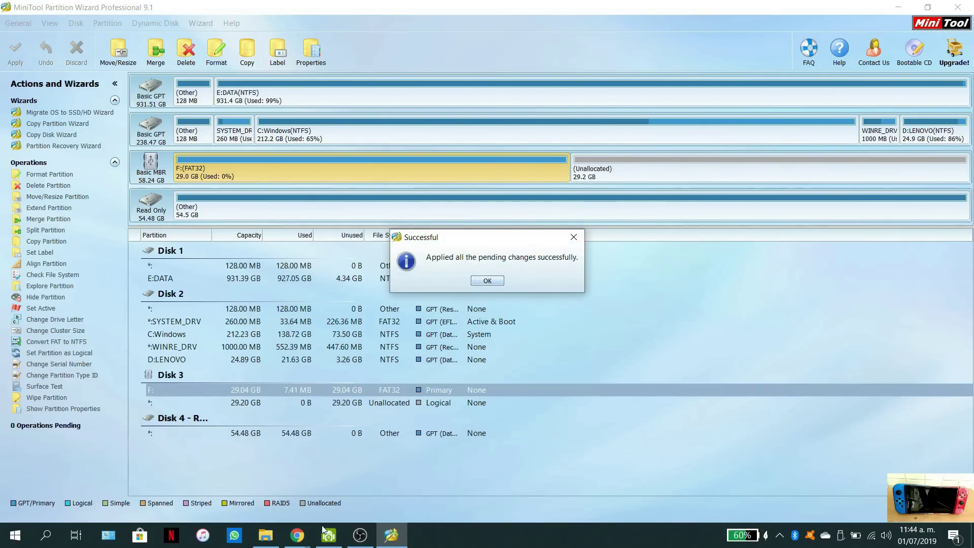
{"action": "left_click", "coordinate": [487, 281]}
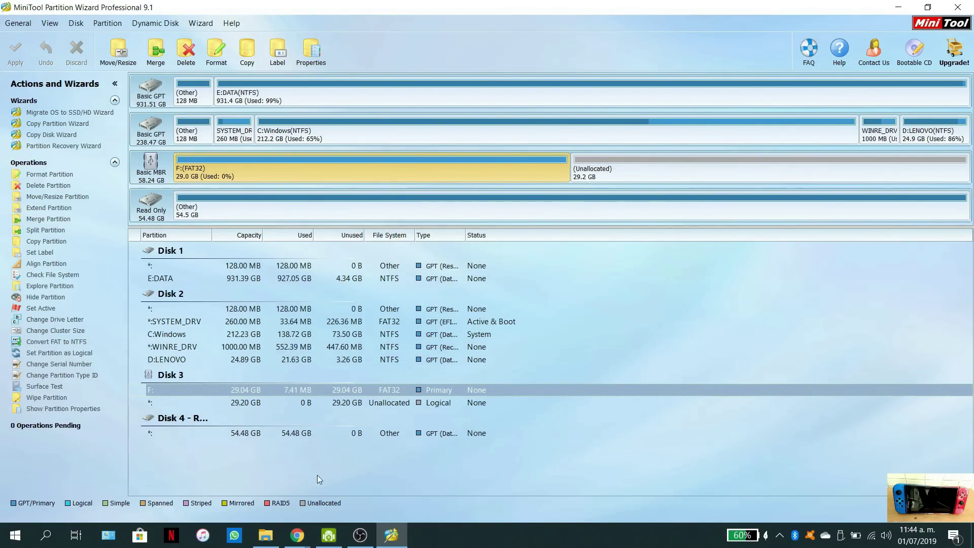
{"action": "left_click", "coordinate": [266, 535]}
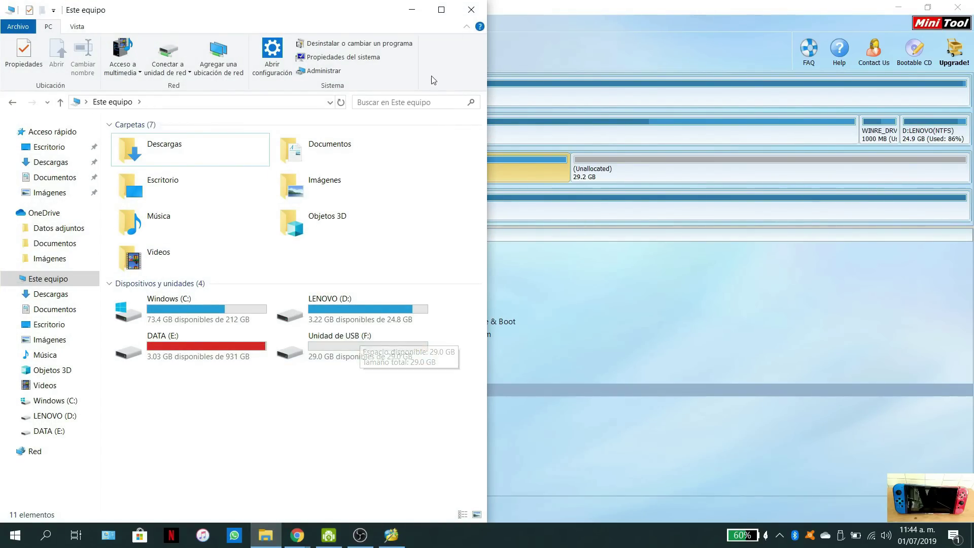
{"action": "left_click", "coordinate": [412, 9]}
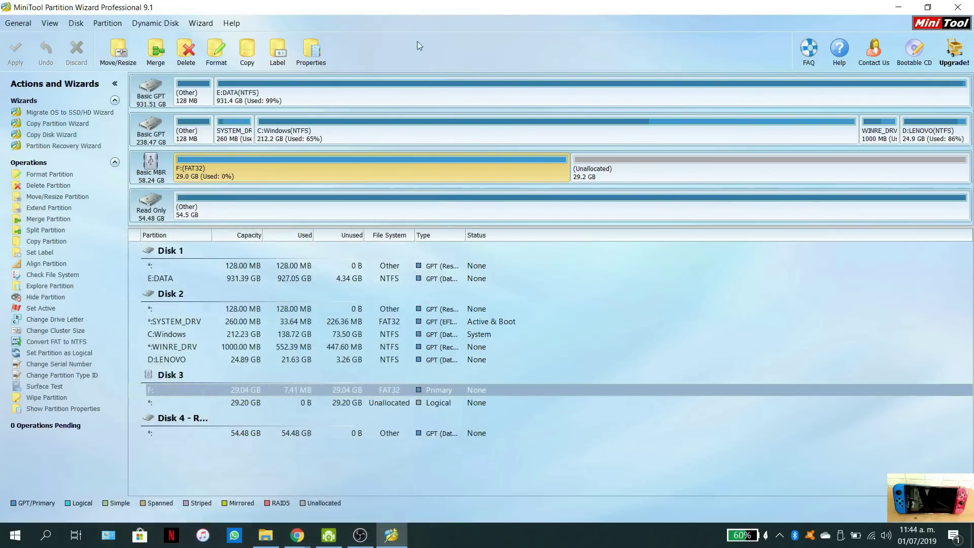
Create a Primary, Unformatted partition filling the remaining 29.2 GB of unallocated space on the SD card, accepting the removable-disk warning
{"action": "left_click", "coordinate": [619, 173]}
{"action": "right_click", "coordinate": [620, 174]}
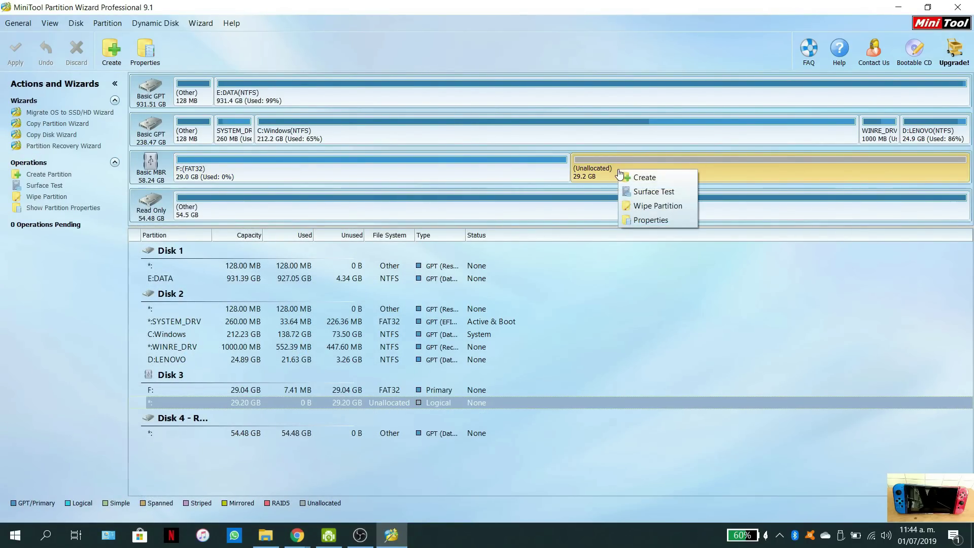
{"action": "left_click", "coordinate": [645, 178]}
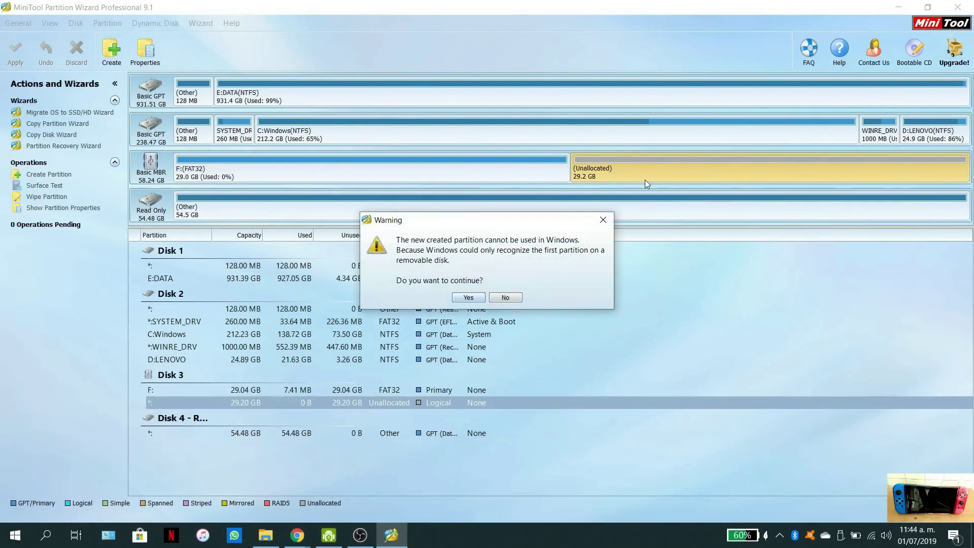
{"action": "left_click", "coordinate": [473, 298]}
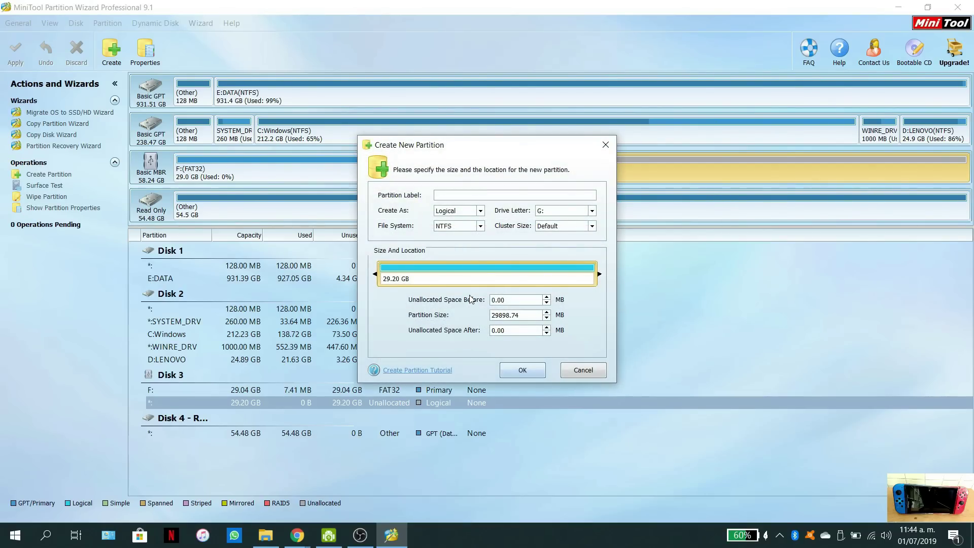
{"action": "left_click", "coordinate": [481, 212]}
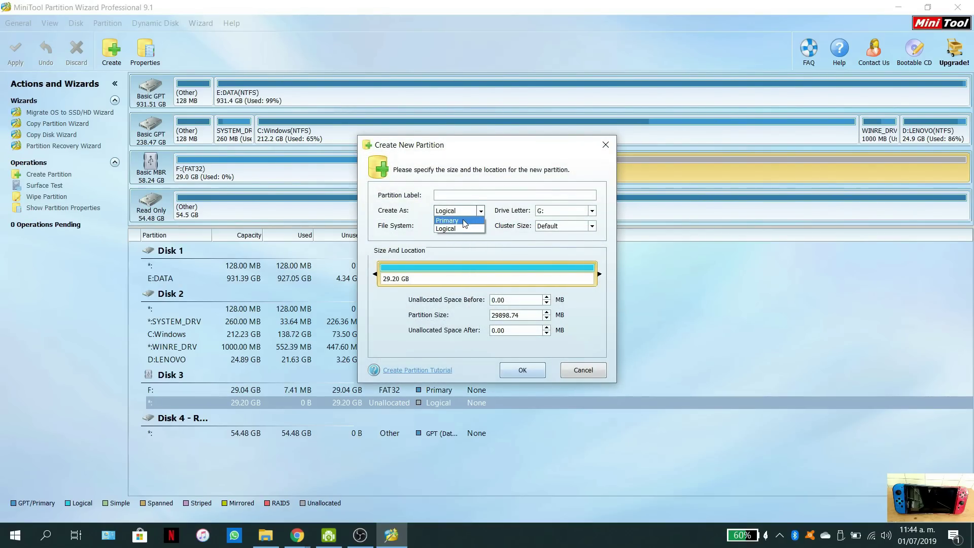
{"action": "left_click", "coordinate": [464, 222]}
{"action": "left_click", "coordinate": [480, 226]}
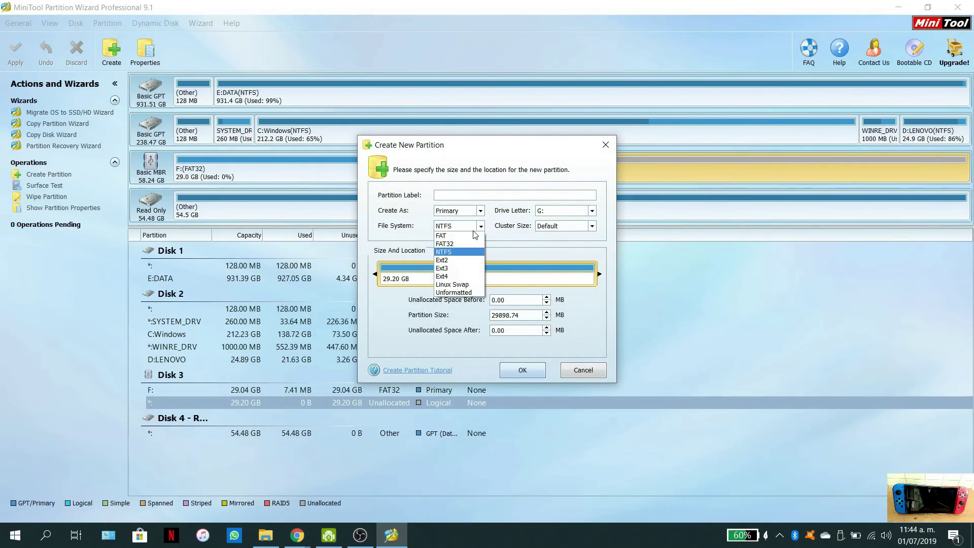
{"action": "left_click", "coordinate": [450, 292]}
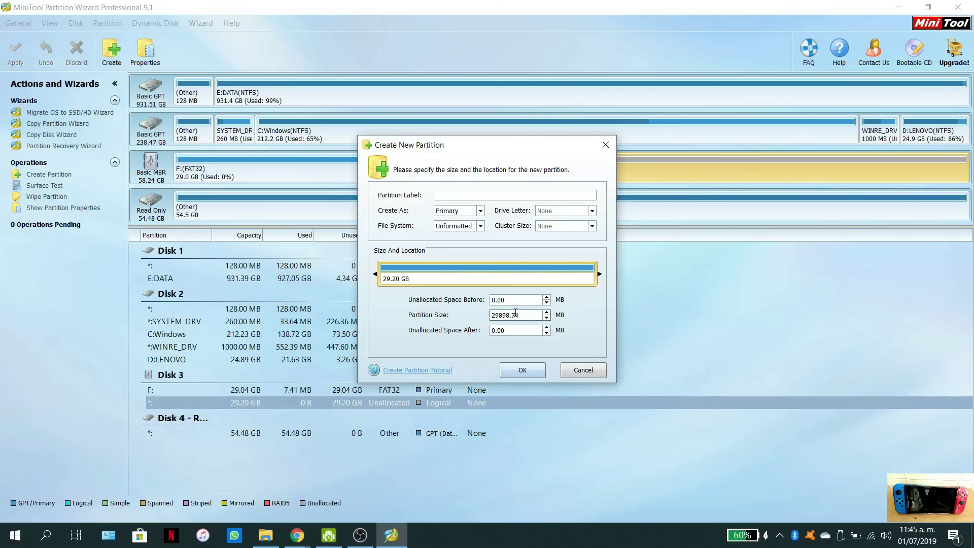
{"action": "left_click", "coordinate": [524, 371]}
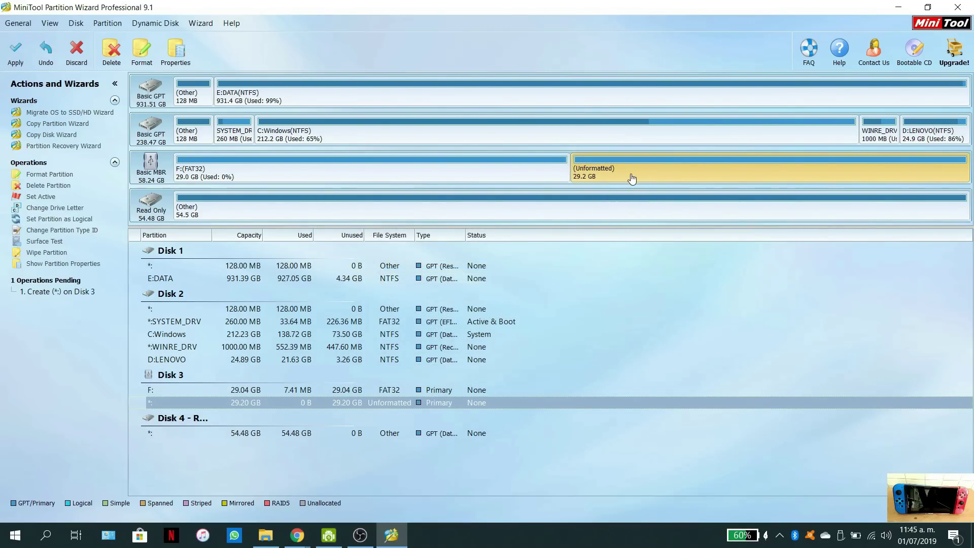
Apply the pending creation of the unformatted partition and close the partitioning program
{"action": "left_click", "coordinate": [23, 56]}
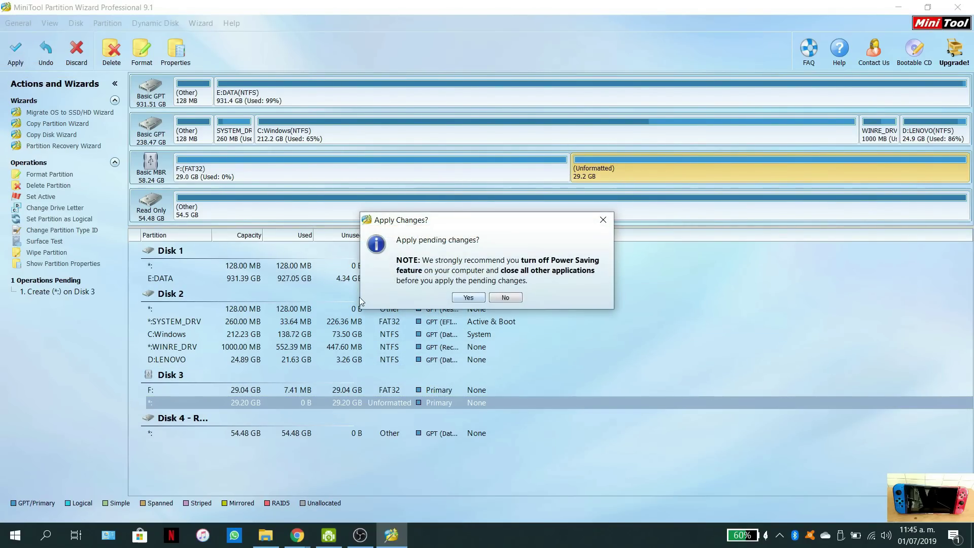
{"action": "left_click", "coordinate": [468, 298]}
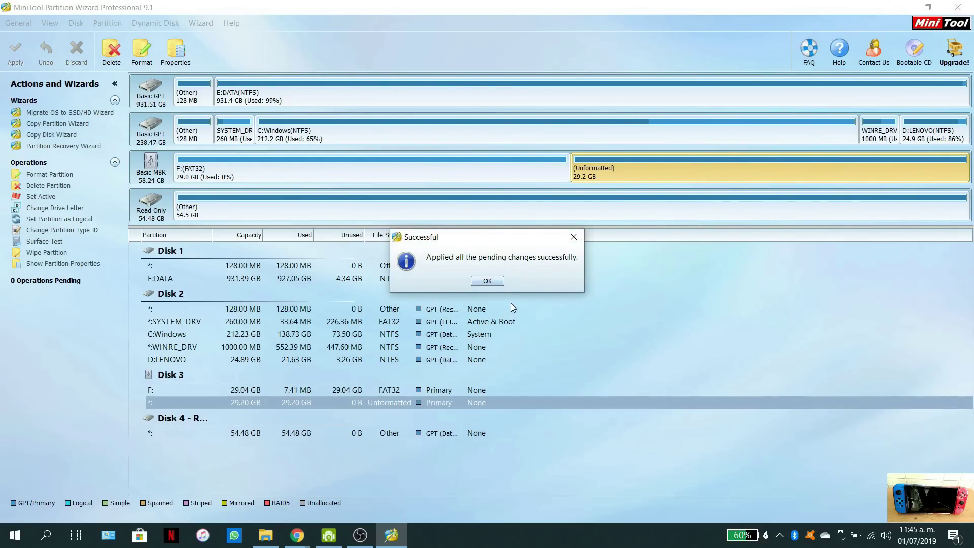
{"action": "left_click", "coordinate": [487, 281]}
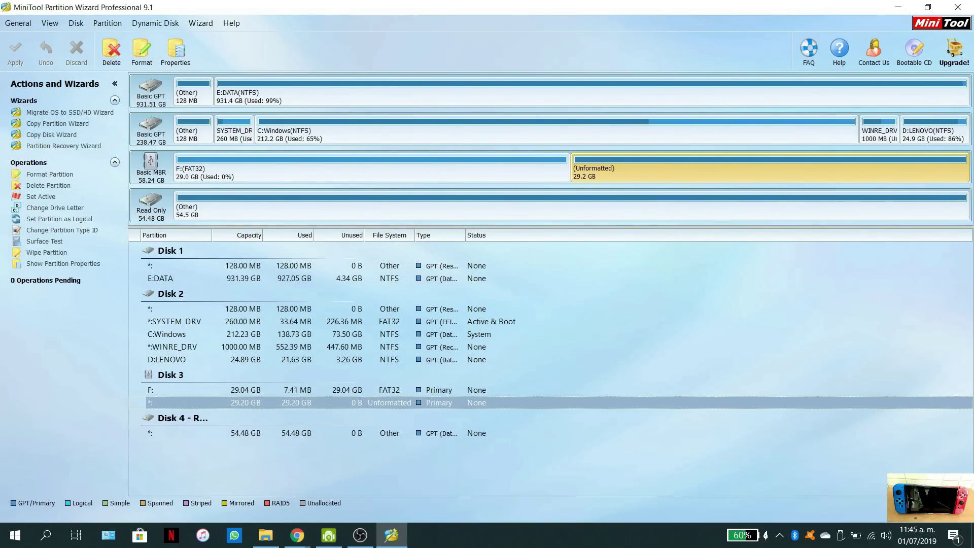
{"action": "left_click", "coordinate": [960, 7]}
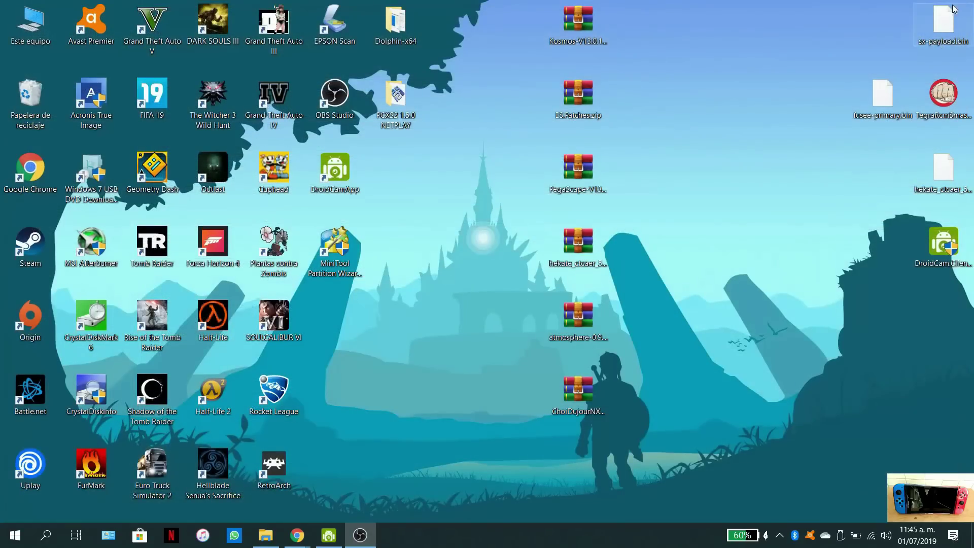
Switch to File Explorer showing the drives and look over the zip packages on the desktop, leaving them unselected
{"action": "left_click", "coordinate": [275, 540]}
{"action": "mouse_move", "coordinate": [289, 538]}
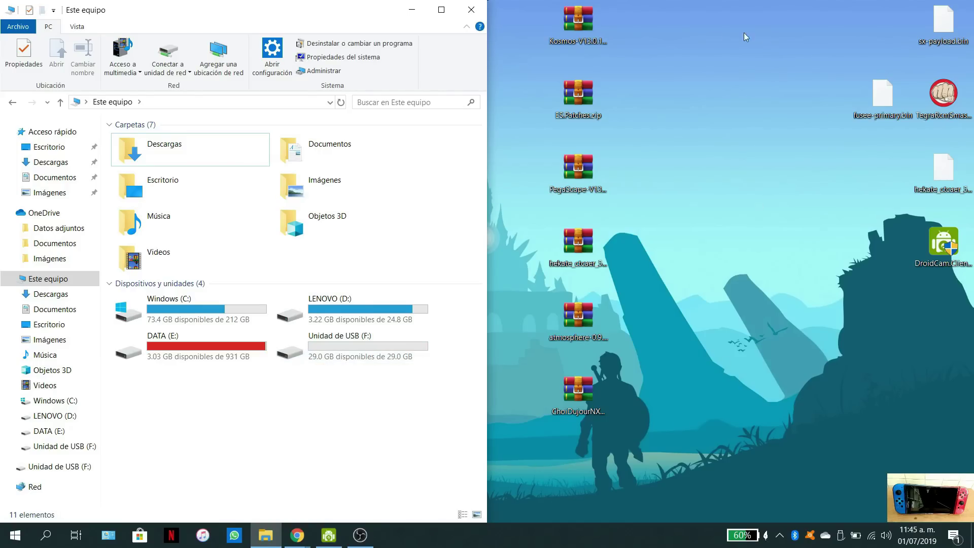
{"action": "left_click_drag", "start_coordinate": [649, 12], "coordinate": [559, 395]}
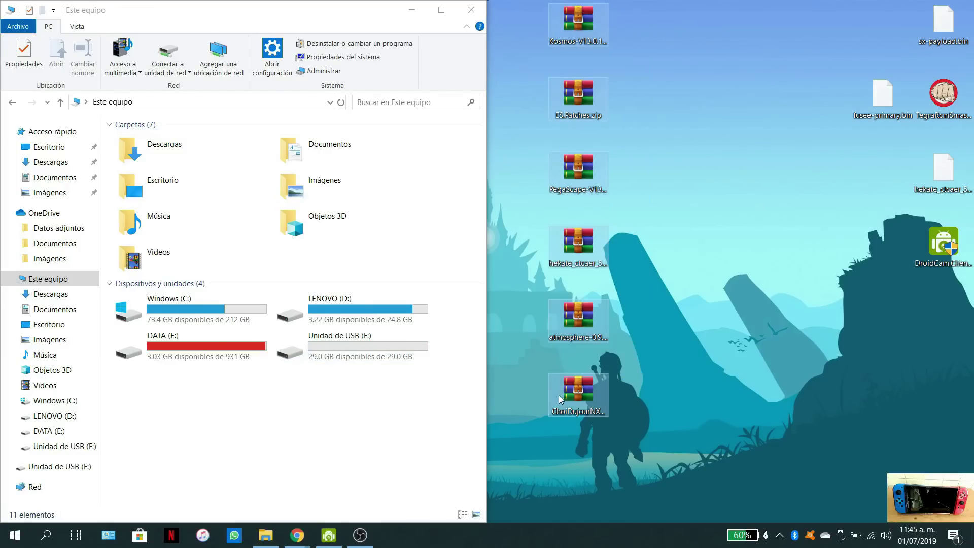
{"action": "left_click", "coordinate": [806, 281]}
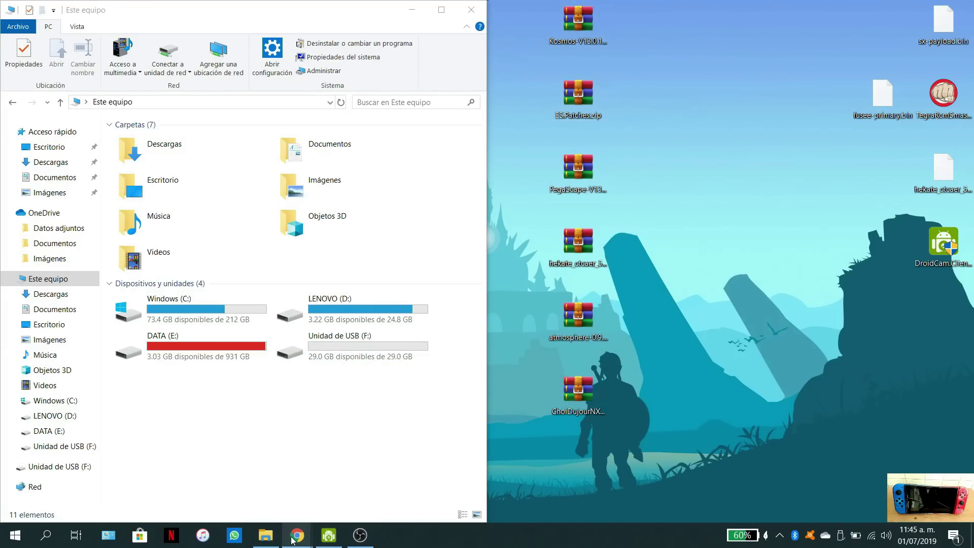
Switch to Chrome and examine the Kosmos V13.0.1 release page on GitHub, from its changelog to its downloadable assets
{"action": "left_click", "coordinate": [246, 489]}
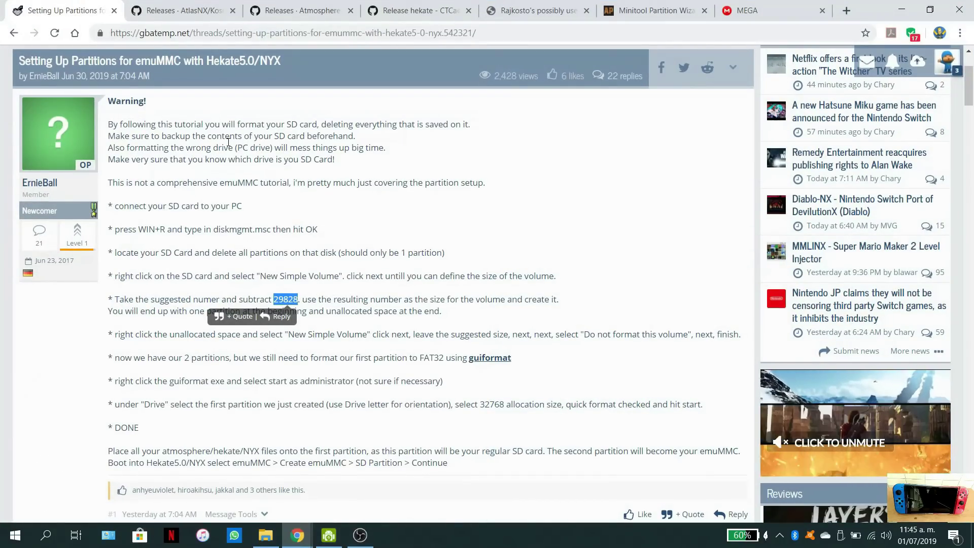
{"action": "left_click", "coordinate": [178, 10]}
{"action": "scroll", "coordinate": [245, 246], "scroll_direction": "up", "scroll_amount": 5}
{"action": "scroll", "coordinate": [245, 246], "scroll_direction": "up", "scroll_amount": 13}
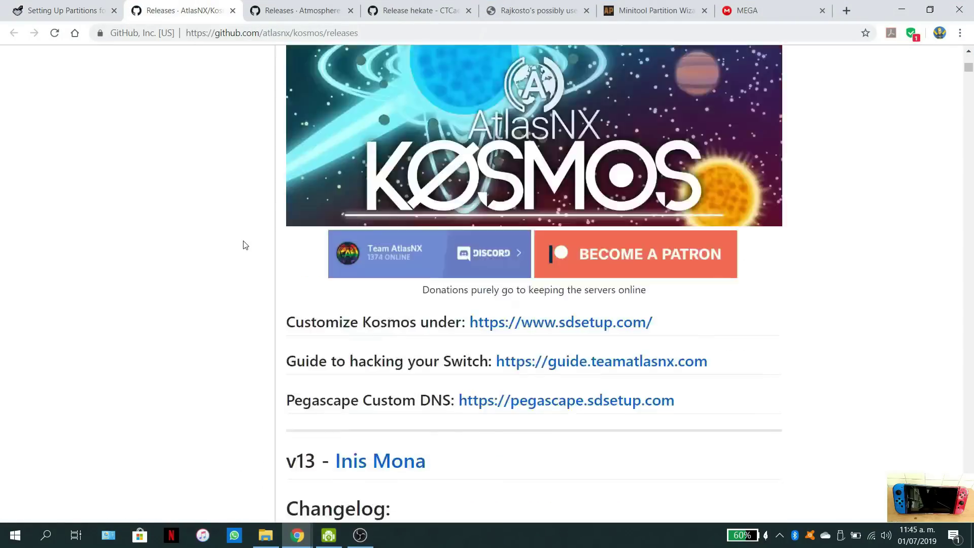
{"action": "scroll", "coordinate": [241, 244], "scroll_direction": "down", "scroll_amount": 2}
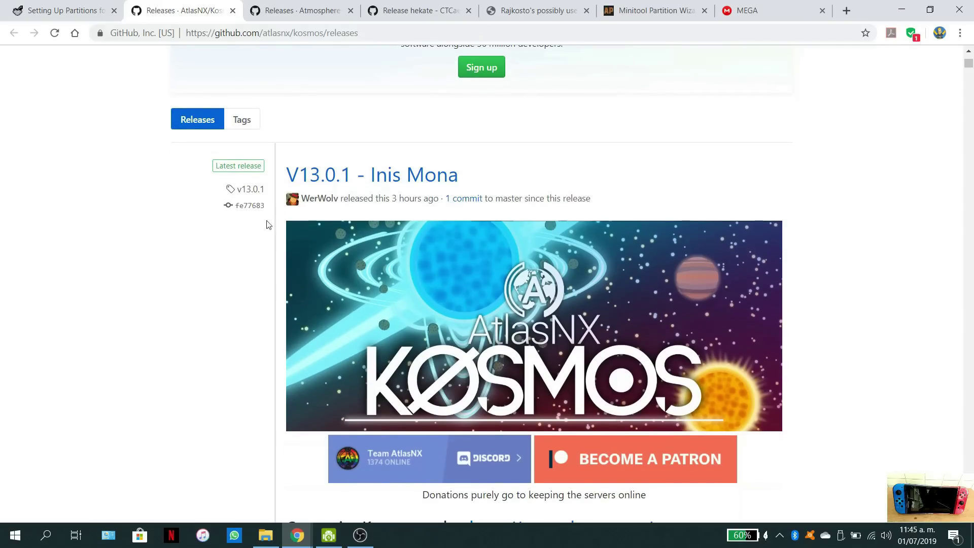
{"action": "scroll", "coordinate": [206, 288], "scroll_direction": "down", "scroll_amount": 10}
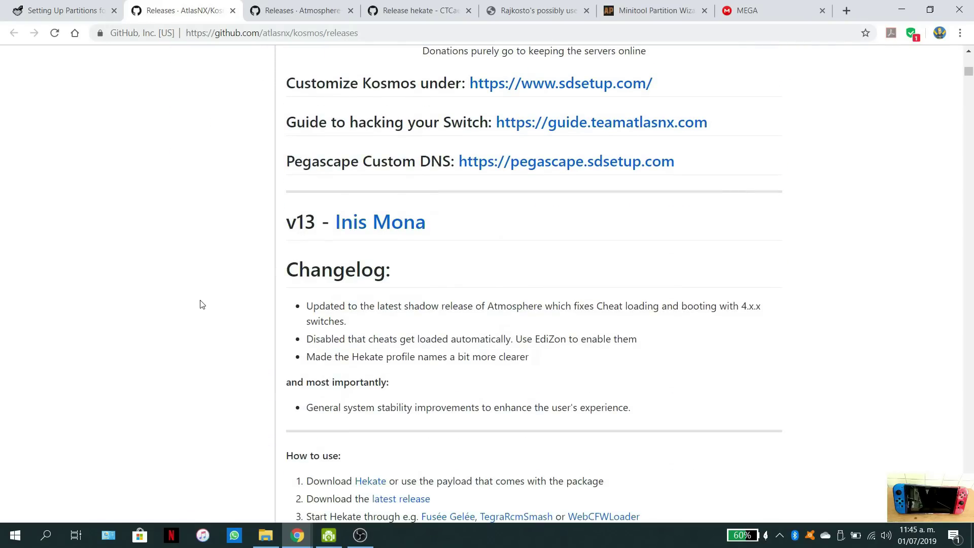
{"action": "scroll", "coordinate": [202, 304], "scroll_direction": "down", "scroll_amount": 2}
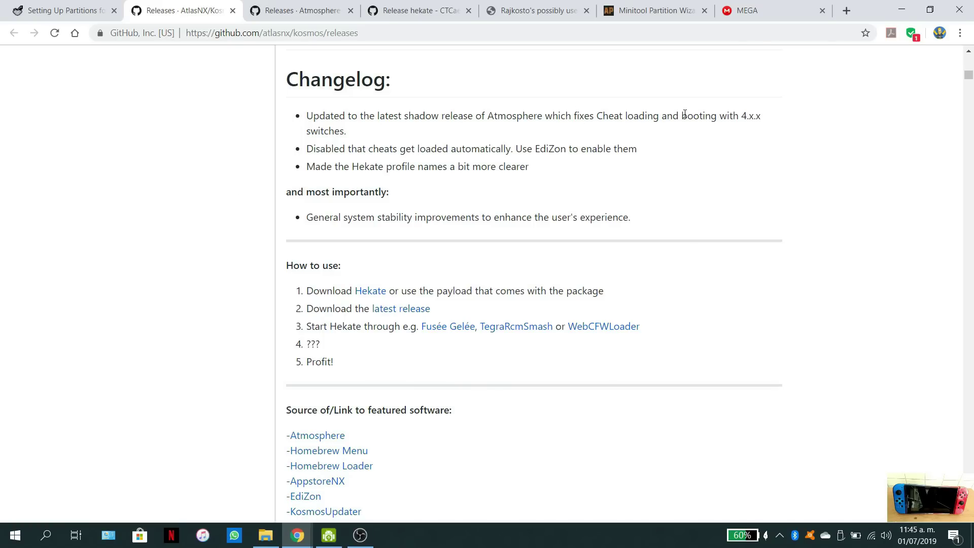
{"action": "left_click_drag", "start_coordinate": [685, 113], "coordinate": [761, 115]}
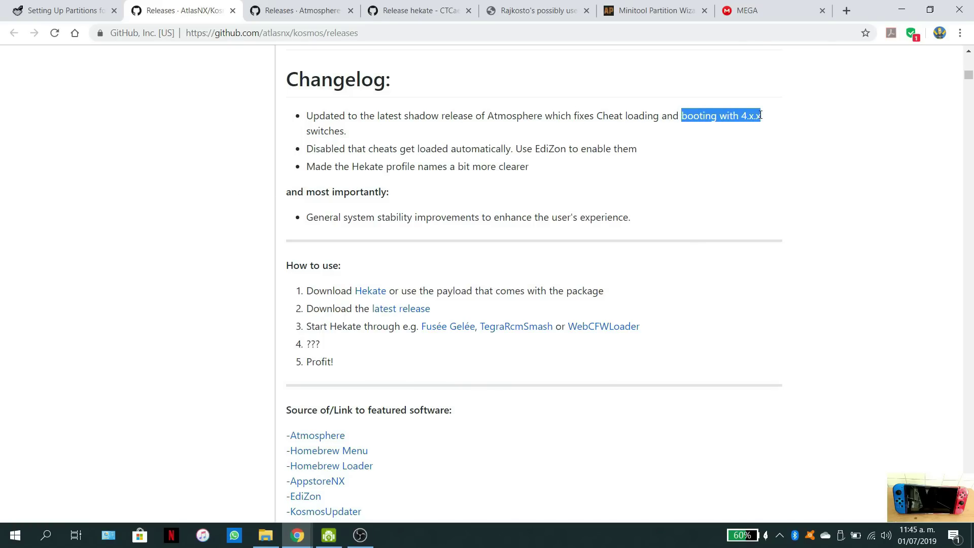
{"action": "left_click", "coordinate": [216, 205]}
{"action": "scroll", "coordinate": [224, 216], "scroll_direction": "down", "scroll_amount": 10}
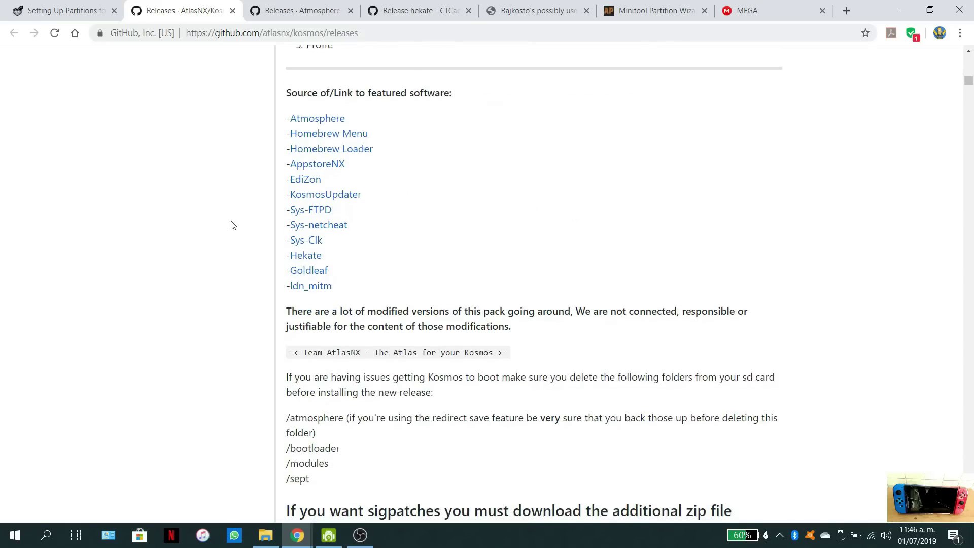
{"action": "scroll", "coordinate": [233, 225], "scroll_direction": "down", "scroll_amount": 4}
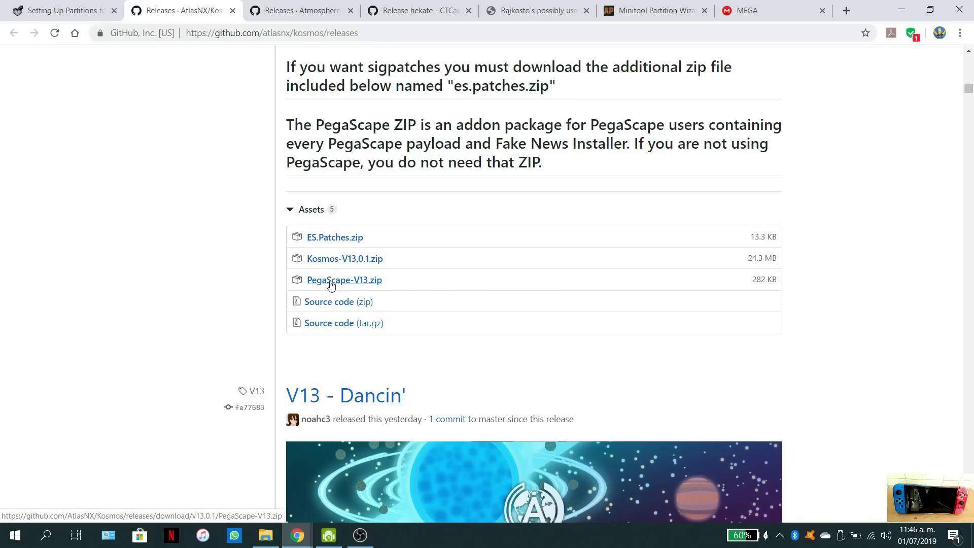
Look up the download files on the Atmosphere 0.9.2, hekate v5.0.0 and ChoiDujourNX pages
{"action": "left_click", "coordinate": [292, 10]}
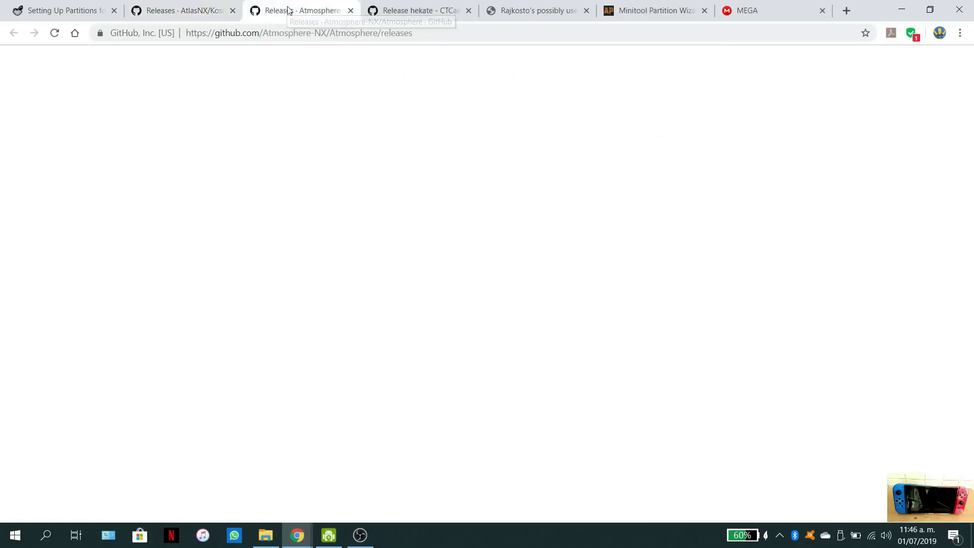
{"action": "scroll", "coordinate": [91, 404], "scroll_direction": "down", "scroll_amount": 15}
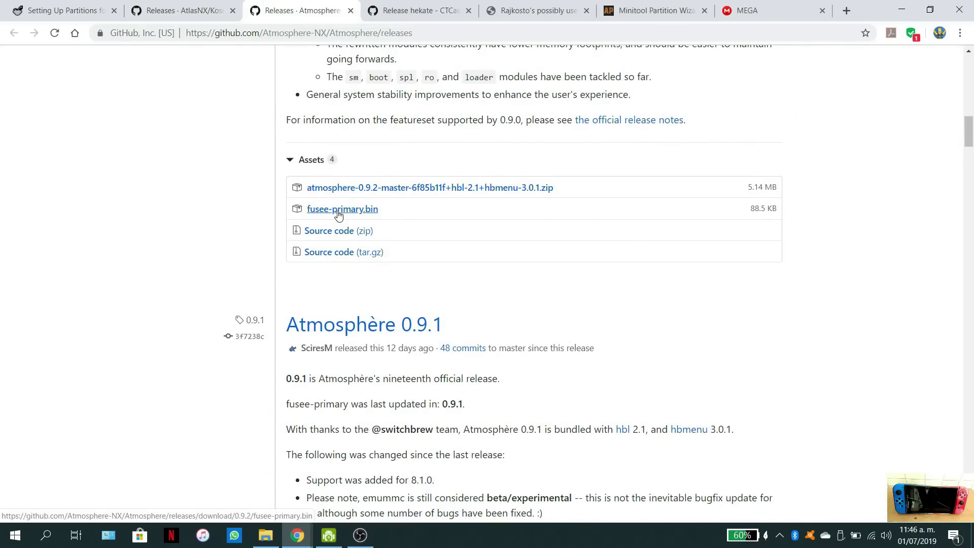
{"action": "left_click", "coordinate": [393, 18]}
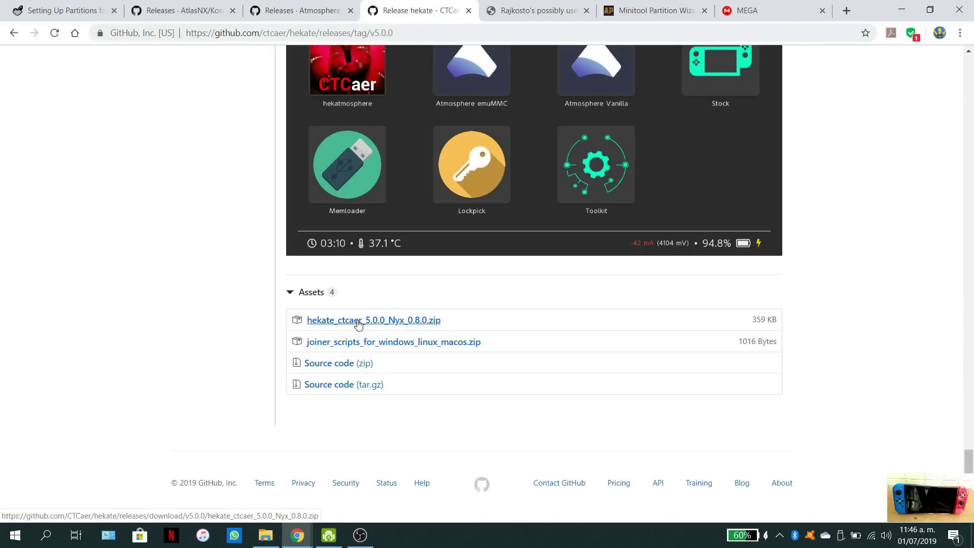
{"action": "left_click", "coordinate": [508, 11]}
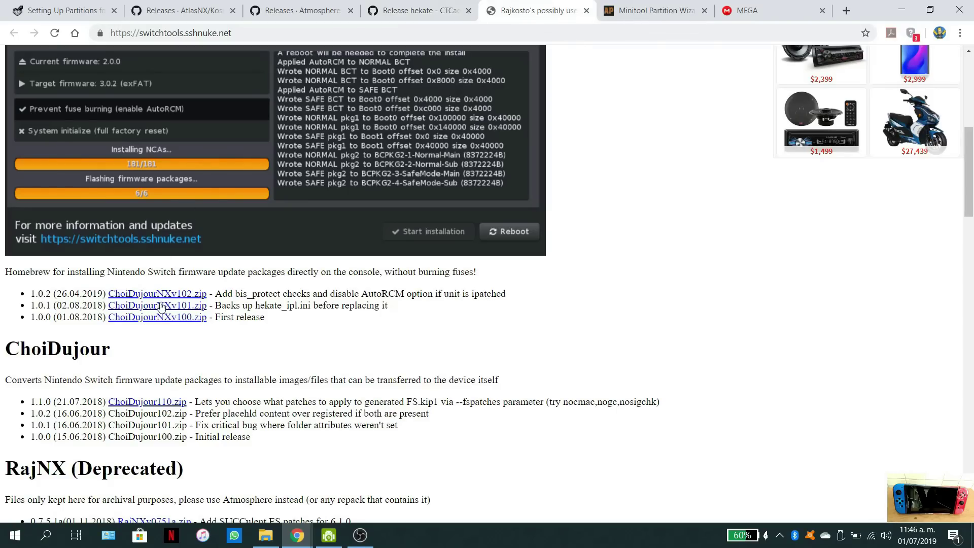
{"action": "scroll", "coordinate": [278, 320], "scroll_direction": "up", "scroll_amount": 3}
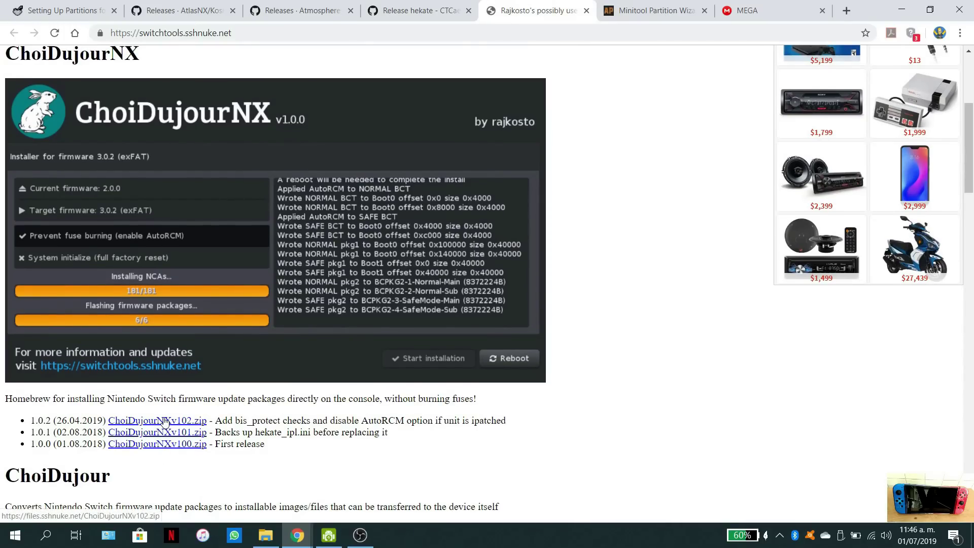
Revisit the GBAtemp partition tutorial and Kosmos releases pages, and return to File Explorer beside the desktop
{"action": "left_click", "coordinate": [68, 6]}
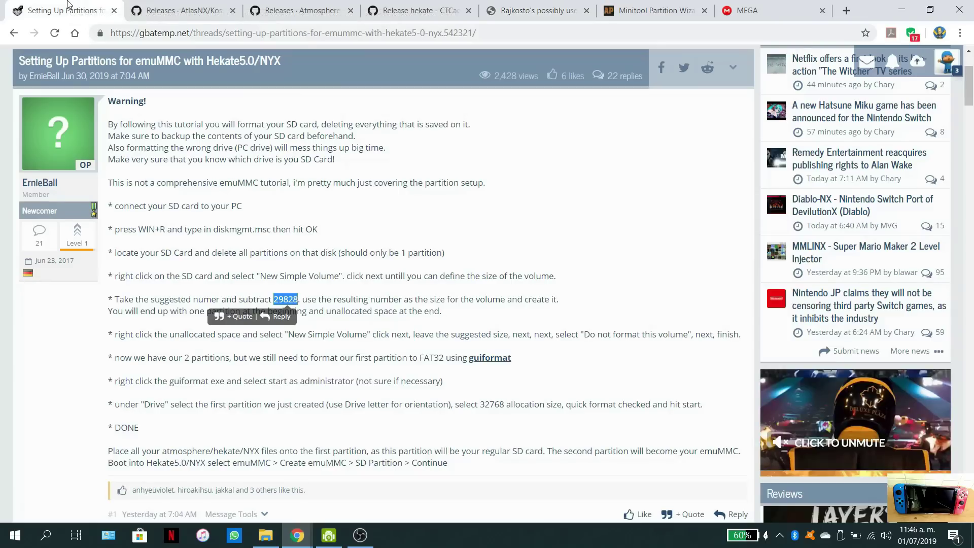
{"action": "left_click", "coordinate": [182, 10]}
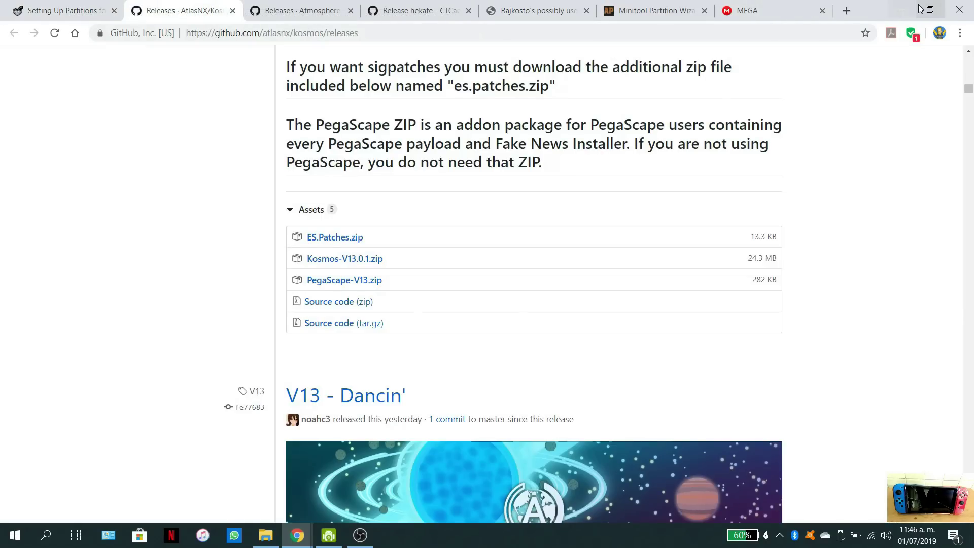
{"action": "left_click", "coordinate": [901, 9]}
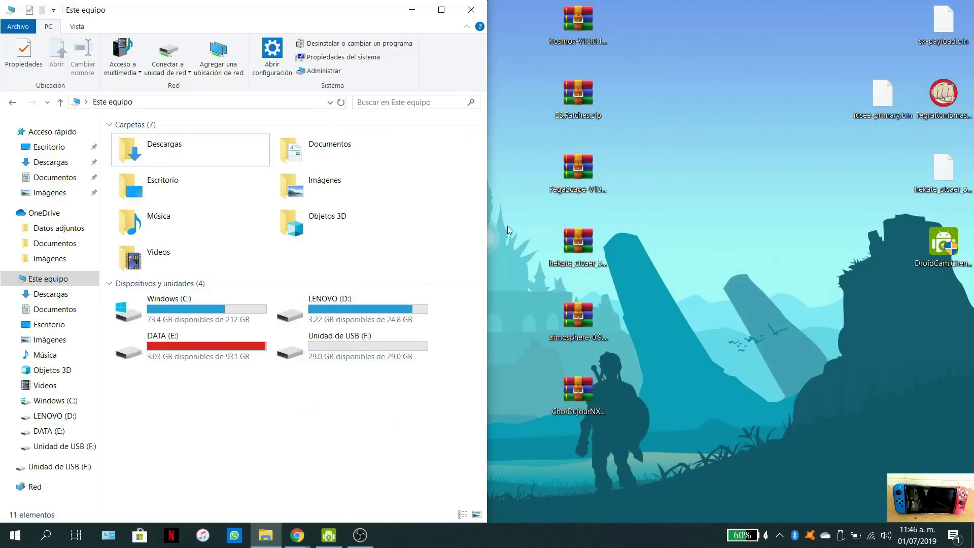
Copy all folders and files from Kosmos-V13.0.1.zip to the root of the empty USB drive (F:), and close the archive
{"action": "double_click", "coordinate": [342, 343]}
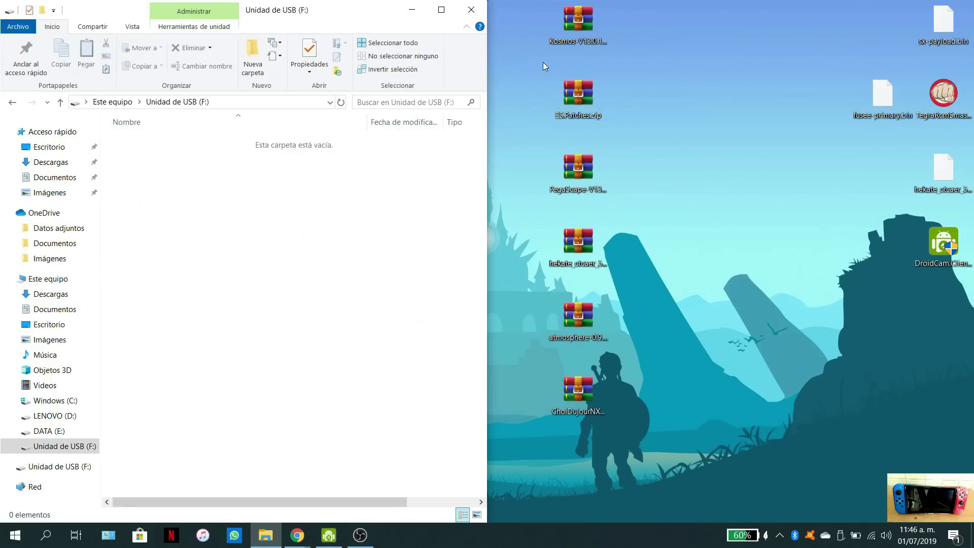
{"action": "double_click", "coordinate": [576, 21]}
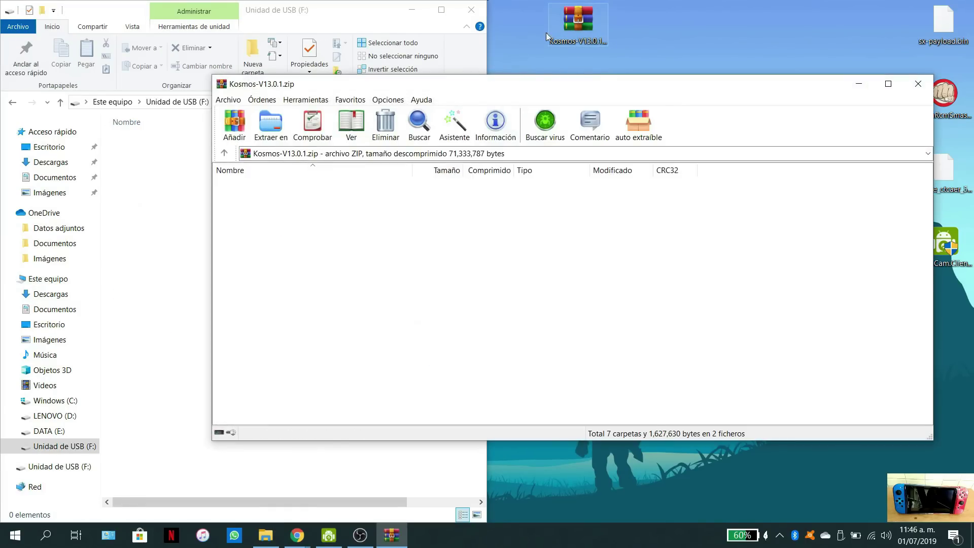
{"action": "left_click_drag", "start_coordinate": [488, 83], "coordinate": [972, 107]}
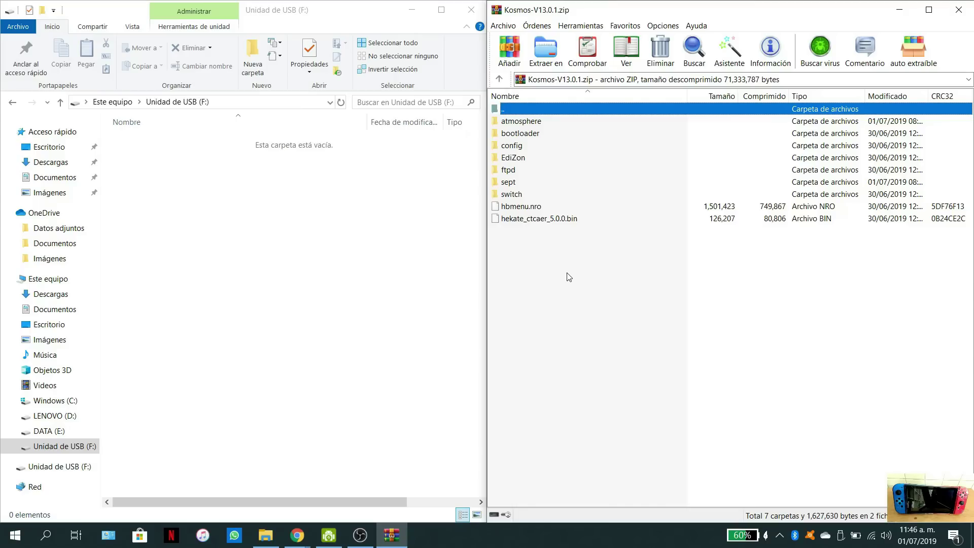
{"action": "left_click_drag", "start_coordinate": [560, 265], "coordinate": [211, 254]}
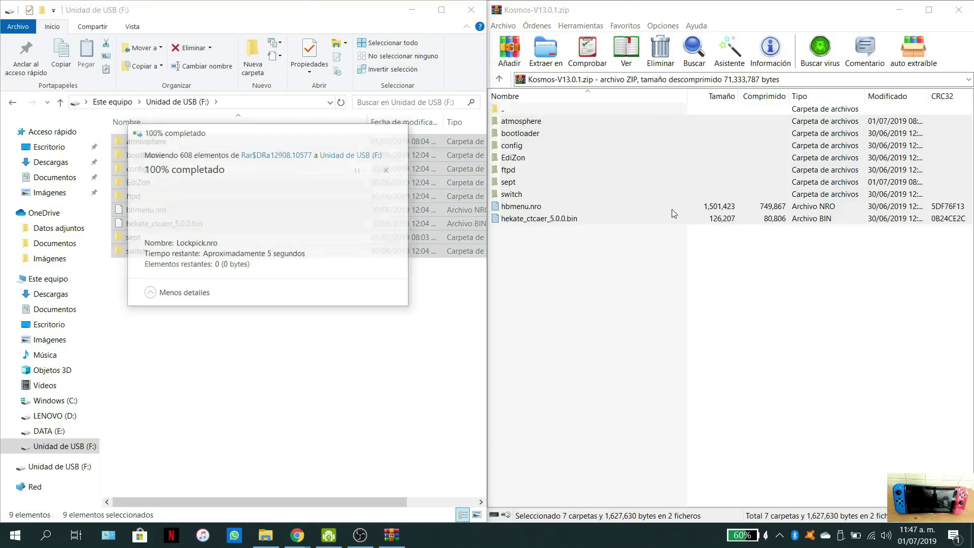
{"action": "left_click", "coordinate": [964, 6]}
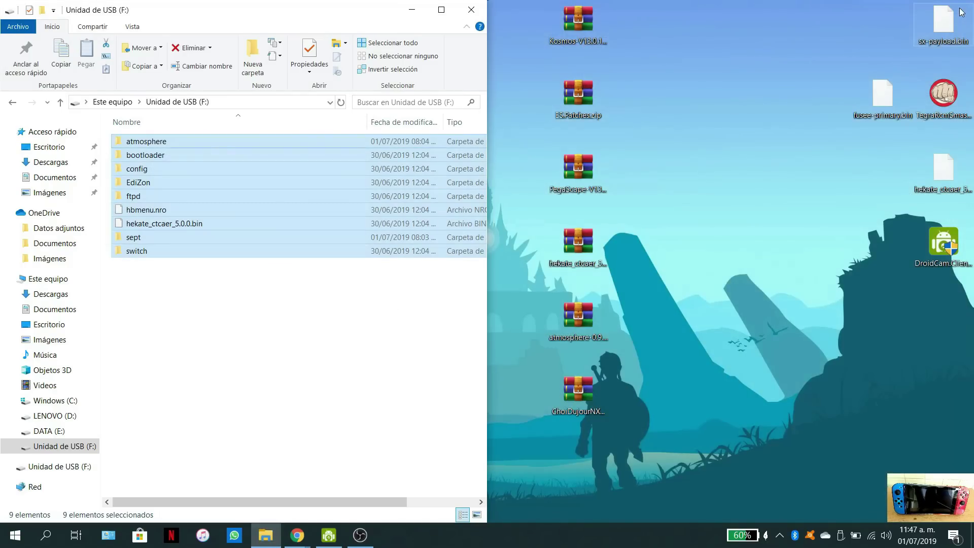
Copy the atmosphere folder from ES.Patches.zip to the root of drive F:, and close the archive
{"action": "double_click", "coordinate": [583, 97]}
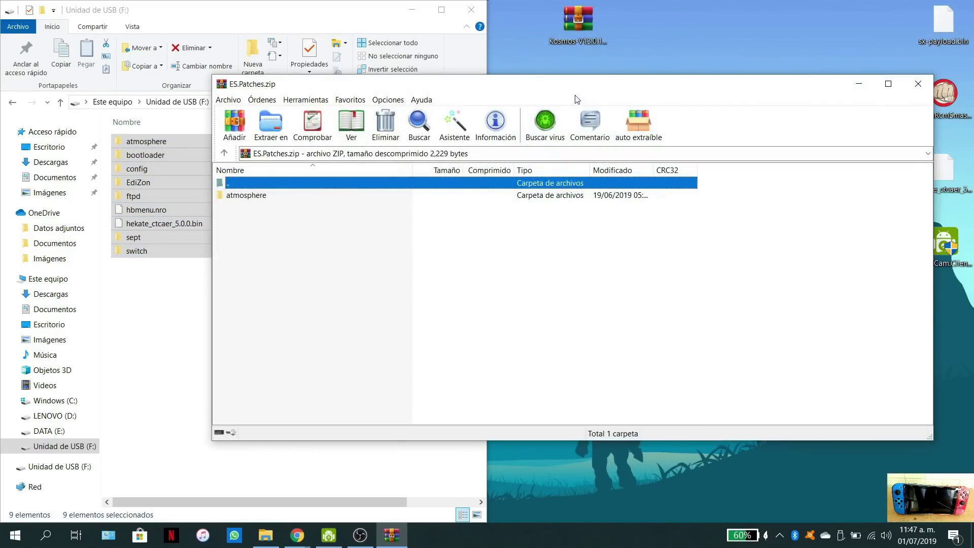
{"action": "left_click_drag", "start_coordinate": [584, 81], "coordinate": [973, 66]}
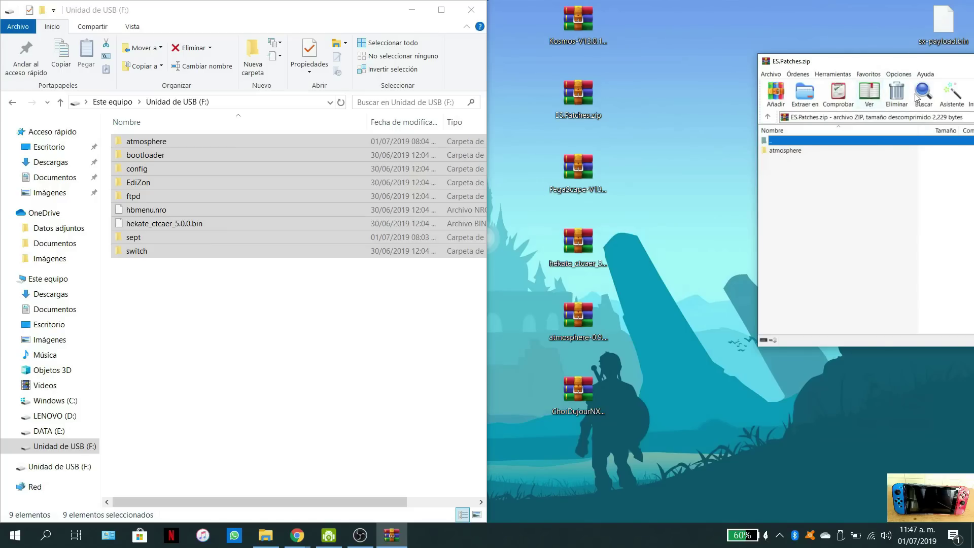
{"action": "left_click_drag", "start_coordinate": [911, 61], "coordinate": [637, 132]}
{"action": "left_click_drag", "start_coordinate": [715, 136], "coordinate": [973, 104]}
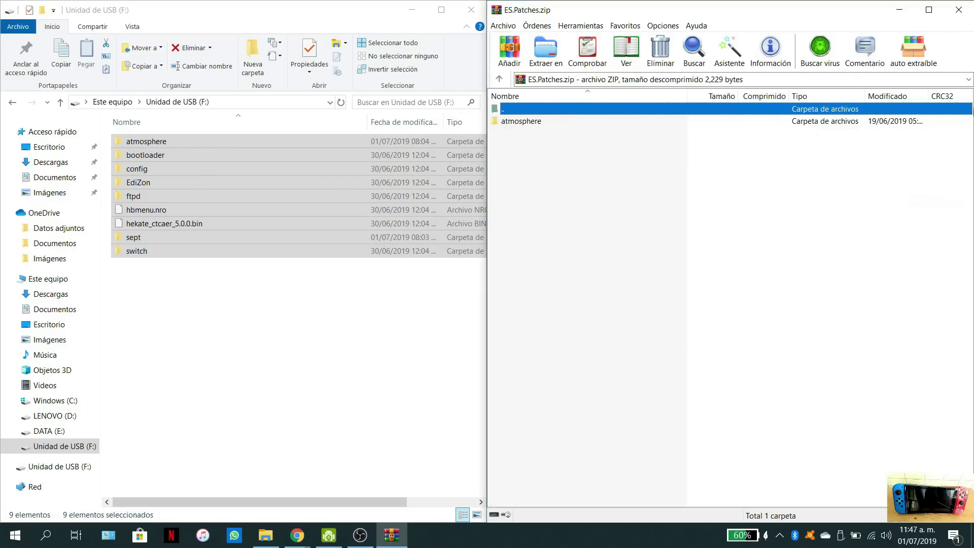
{"action": "left_click", "coordinate": [522, 122]}
{"action": "left_click_drag", "start_coordinate": [523, 125], "coordinate": [311, 333]}
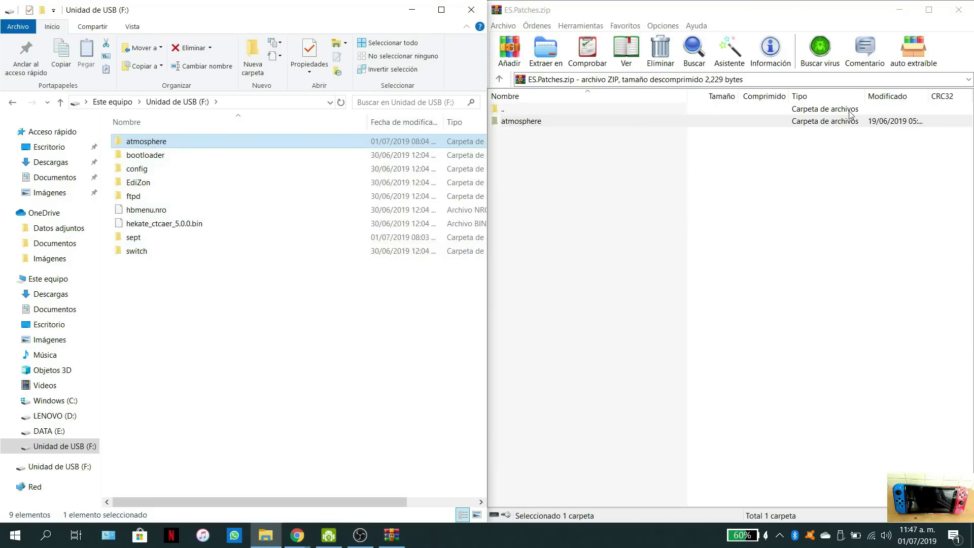
{"action": "left_click", "coordinate": [956, 15]}
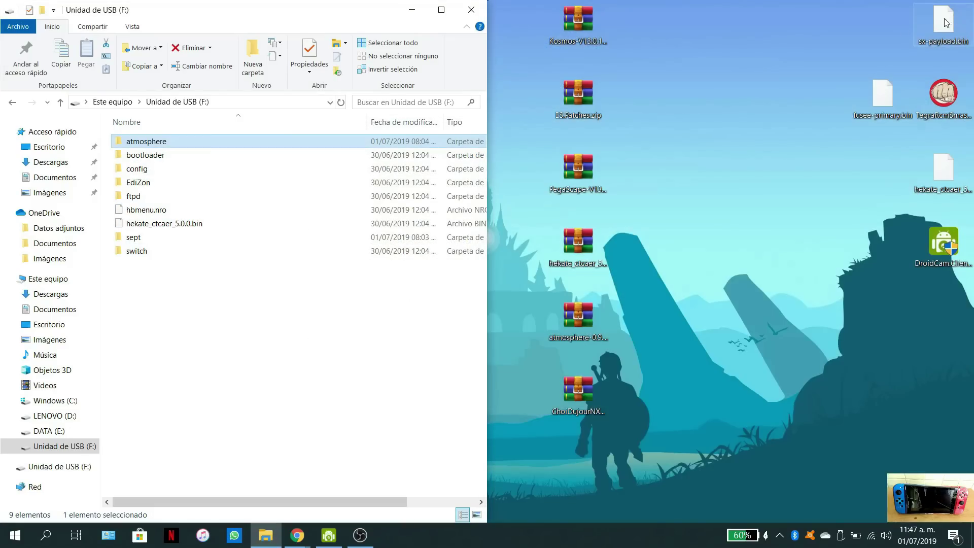
Copy the pegascape and switch folders from PegaScape-V13.zip to the root of drive F:, and close the archive
{"action": "left_click", "coordinate": [574, 177]}
{"action": "double_click", "coordinate": [577, 173]}
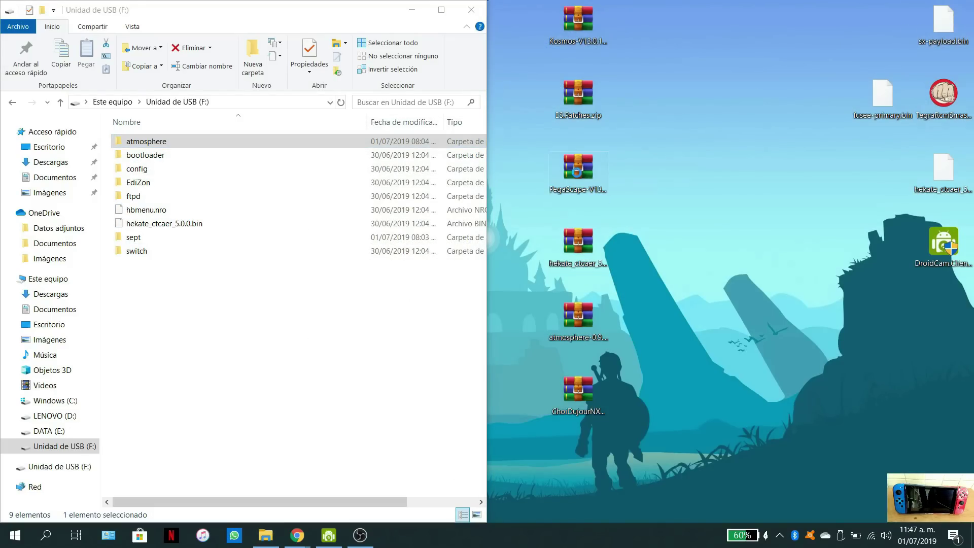
{"action": "left_click_drag", "start_coordinate": [629, 129], "coordinate": [973, 133]}
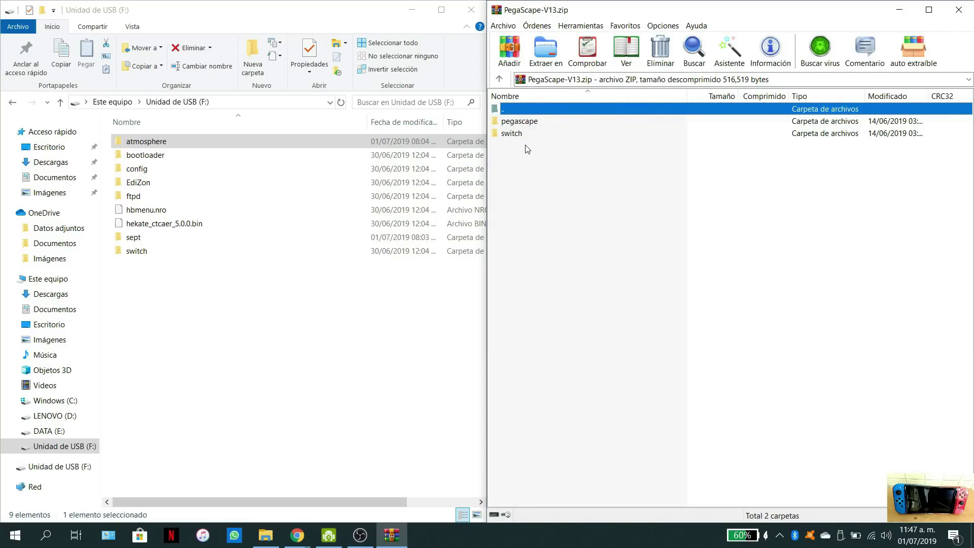
{"action": "left_click_drag", "start_coordinate": [528, 150], "coordinate": [232, 322]}
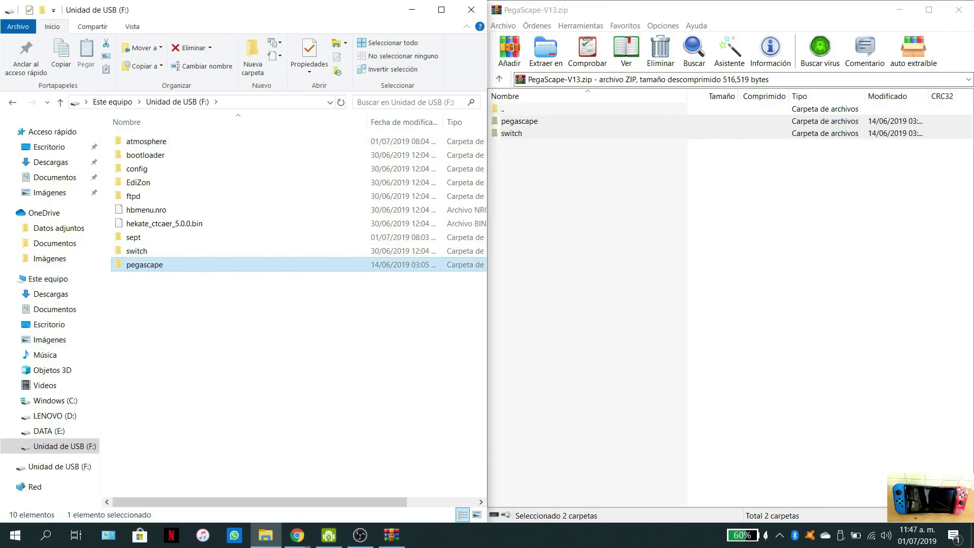
{"action": "left_click", "coordinate": [959, 9]}
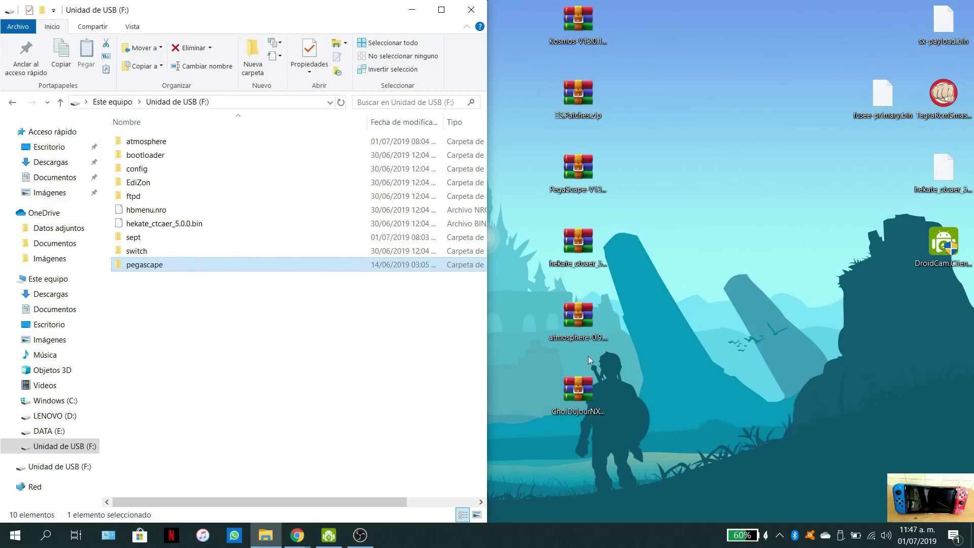
Copy ChoiDujourNX.nro from the ChoiDujourNXv102.zip archive into the switch folder on drive F:, and close the archive
{"action": "double_click", "coordinate": [575, 387]}
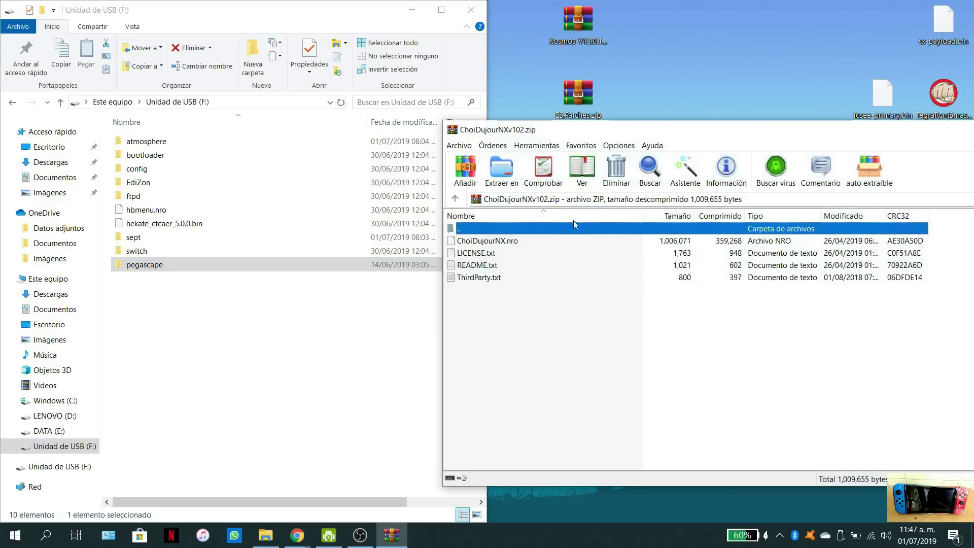
{"action": "left_click_drag", "start_coordinate": [711, 133], "coordinate": [973, 160]}
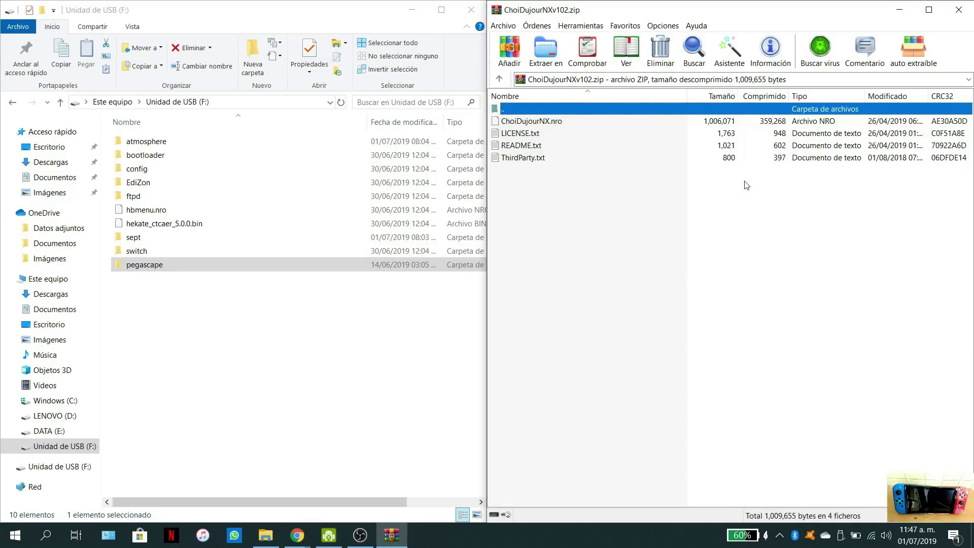
{"action": "double_click", "coordinate": [139, 252]}
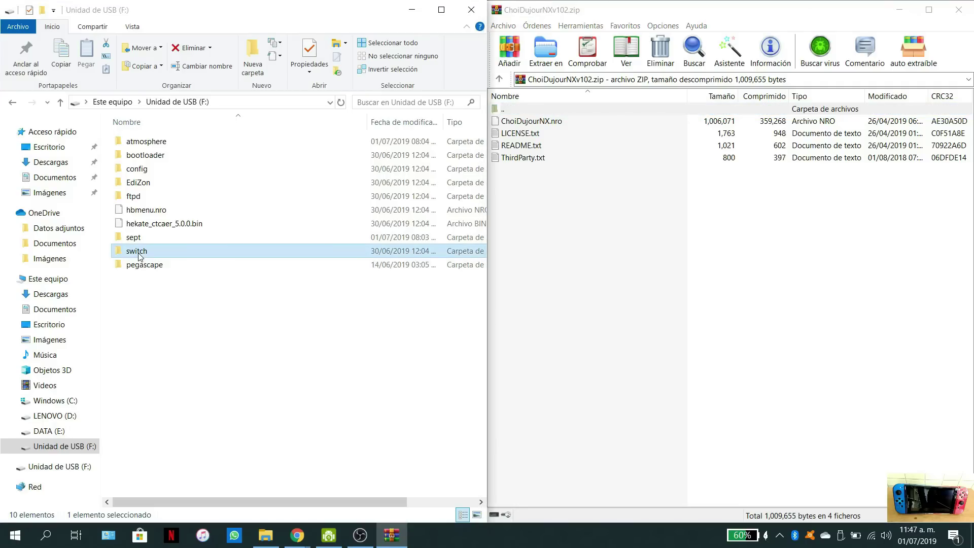
{"action": "left_click", "coordinate": [548, 123]}
{"action": "left_click", "coordinate": [211, 295]}
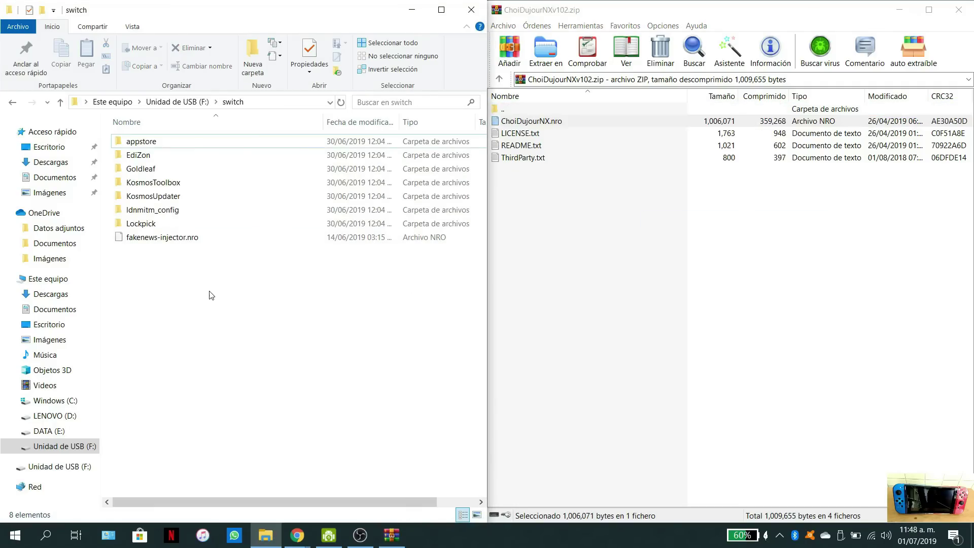
{"action": "key", "text": "ctrl+v"}
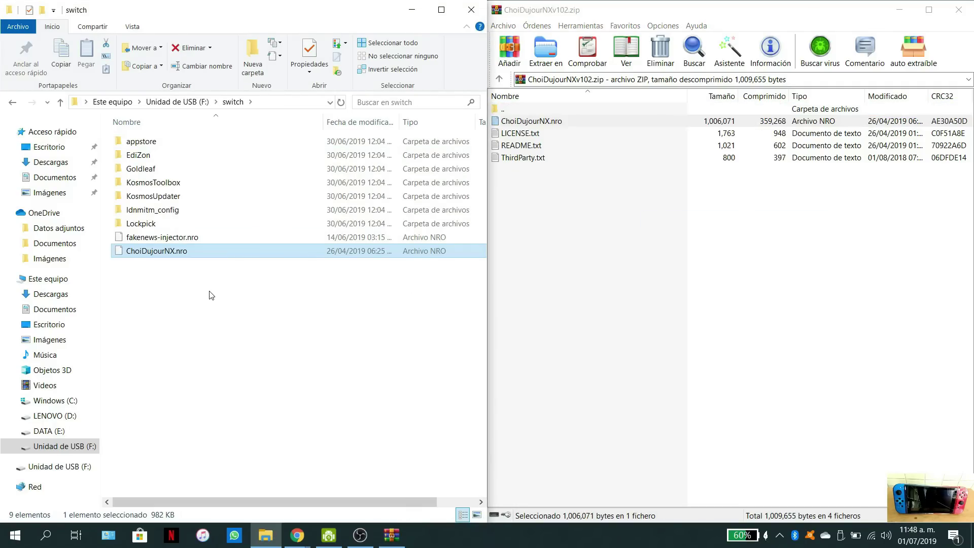
{"action": "left_click", "coordinate": [959, 10]}
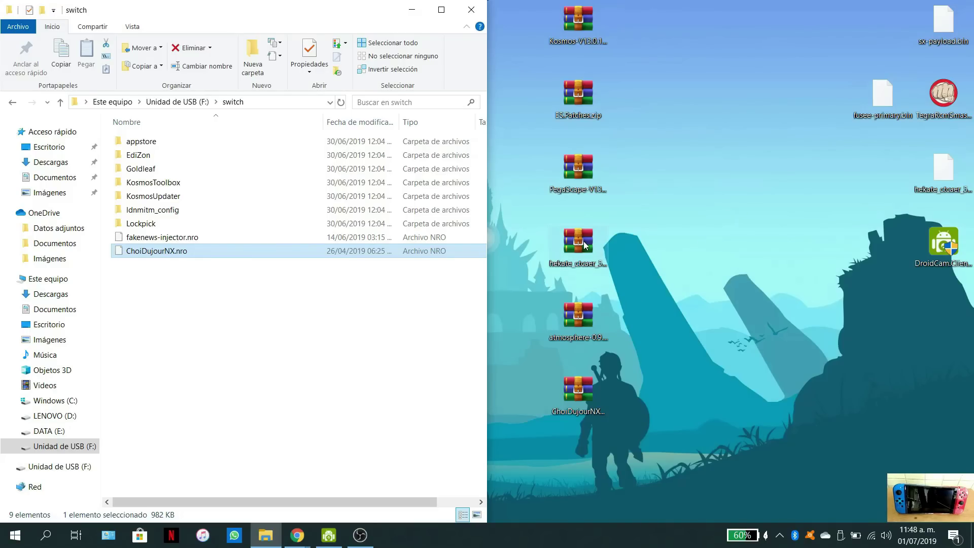
Compare the contents of the atmosphere-0.9.2 archive with the root of drive F:, and close the archive without extracting anything
{"action": "double_click", "coordinate": [578, 315]}
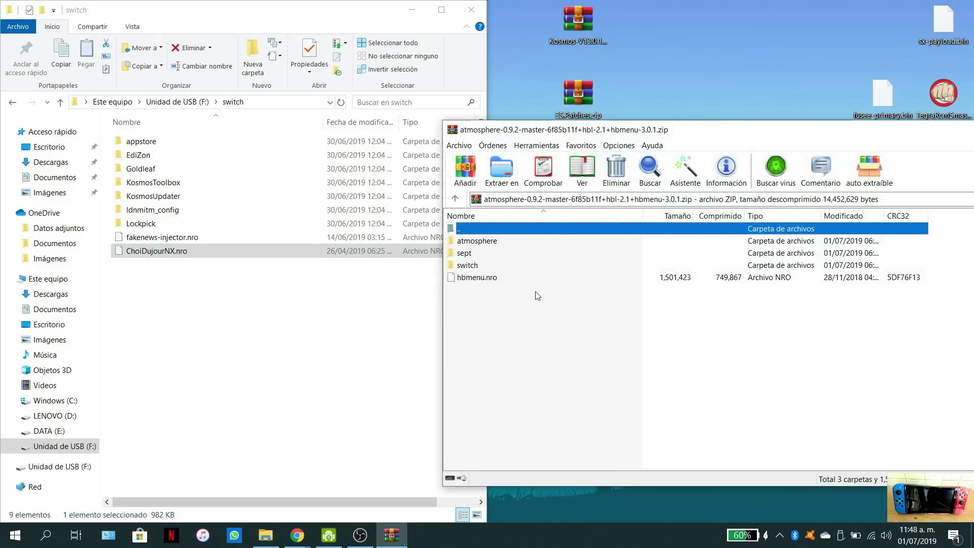
{"action": "left_click_drag", "start_coordinate": [616, 135], "coordinate": [463, 199]}
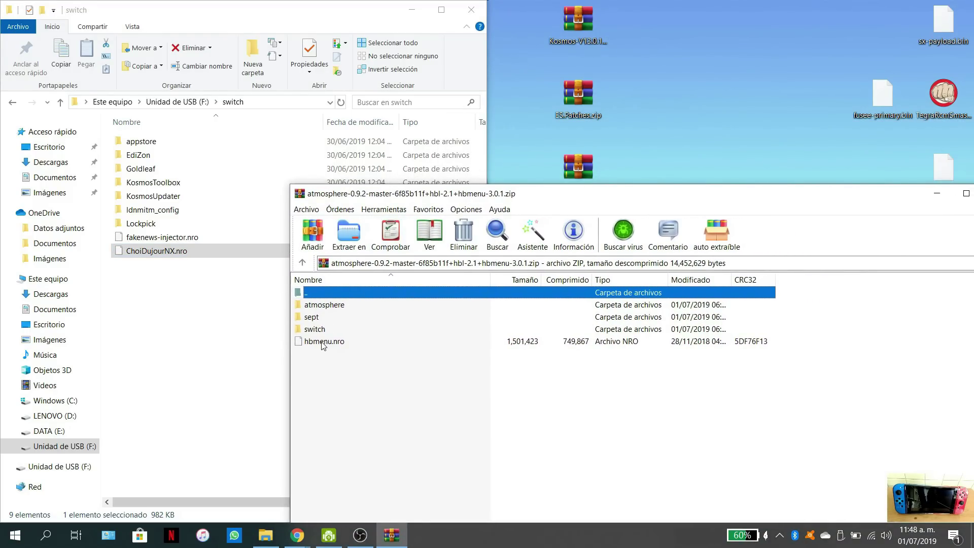
{"action": "left_click", "coordinate": [177, 102]}
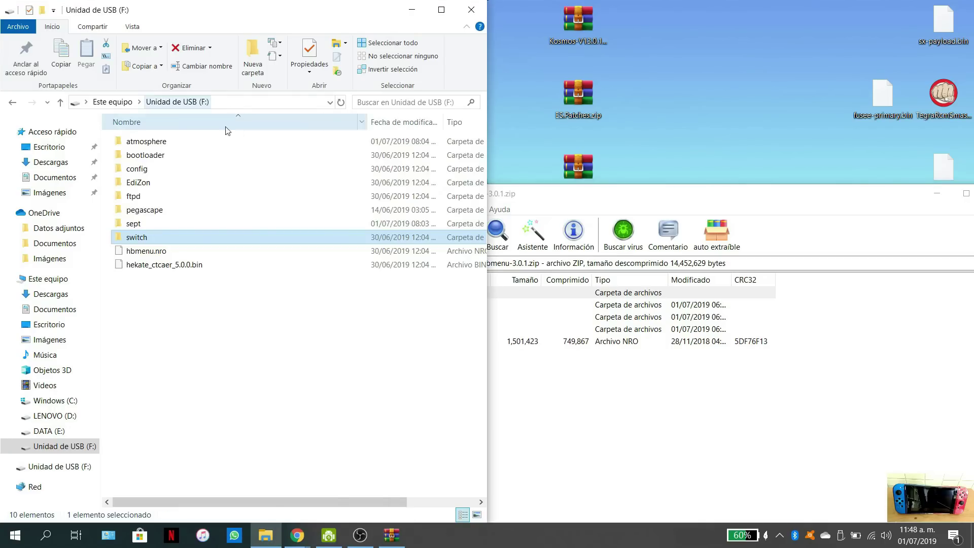
{"action": "left_click", "coordinate": [675, 199]}
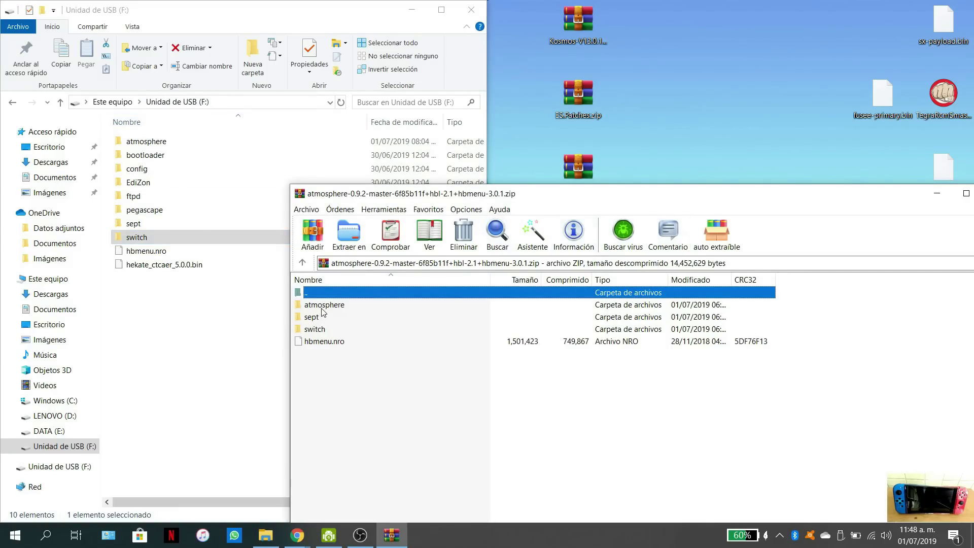
{"action": "left_click_drag", "start_coordinate": [910, 196], "coordinate": [812, 177]}
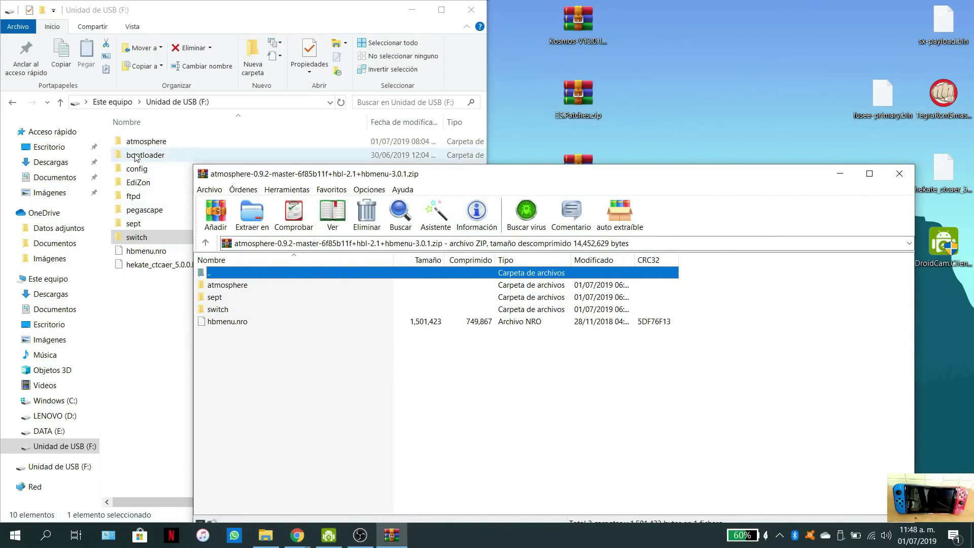
{"action": "left_click", "coordinate": [891, 174]}
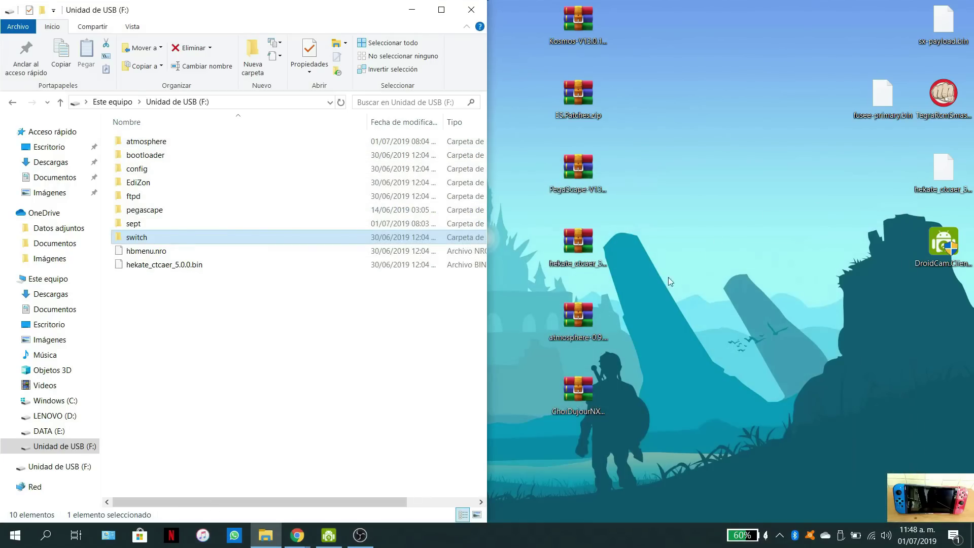
Examine the bootloader folder and hekate_ctcaer_5.0.0.bin in the hekate_ctcaer_5.0.0_Nyx_0.8.0.zip archive, and close it without extracting
{"action": "double_click", "coordinate": [589, 250]}
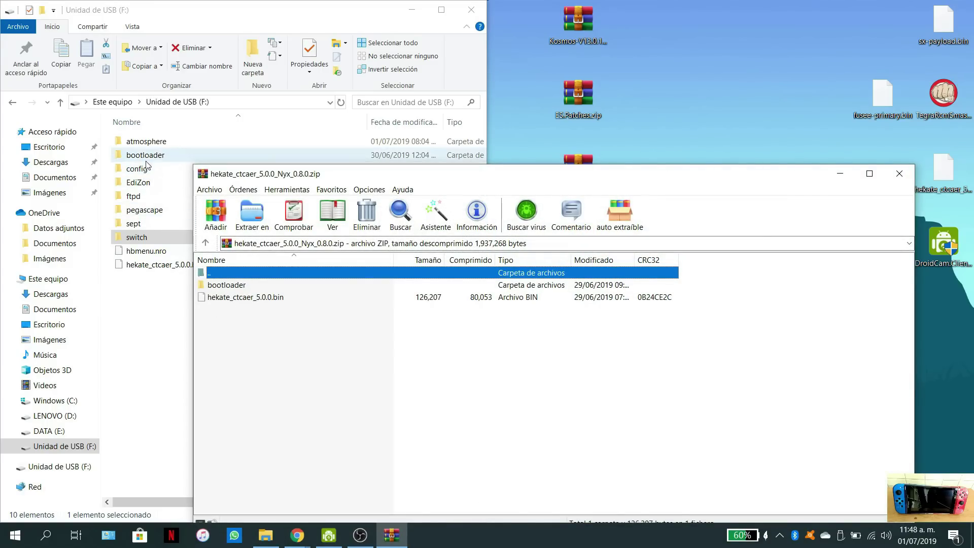
{"action": "left_click", "coordinate": [238, 298]}
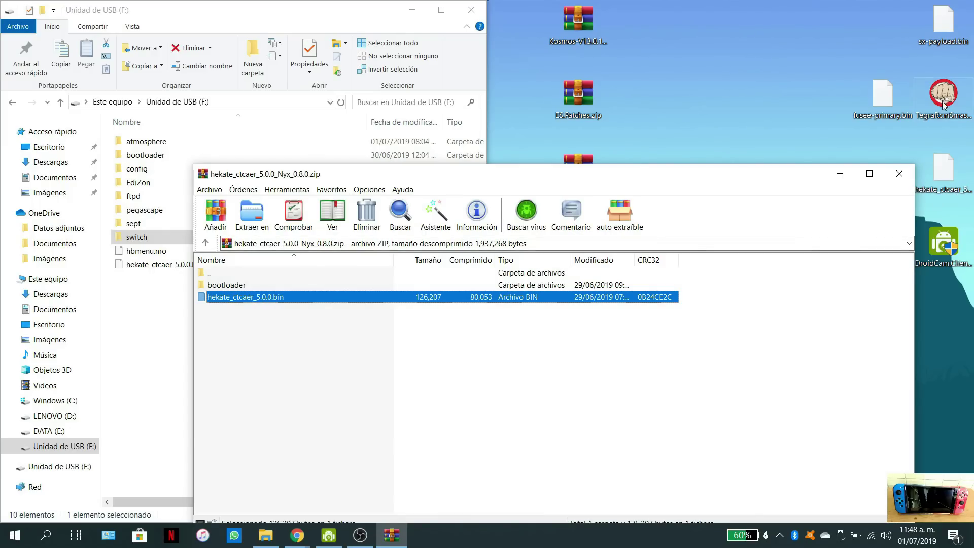
{"action": "left_click", "coordinate": [900, 175]}
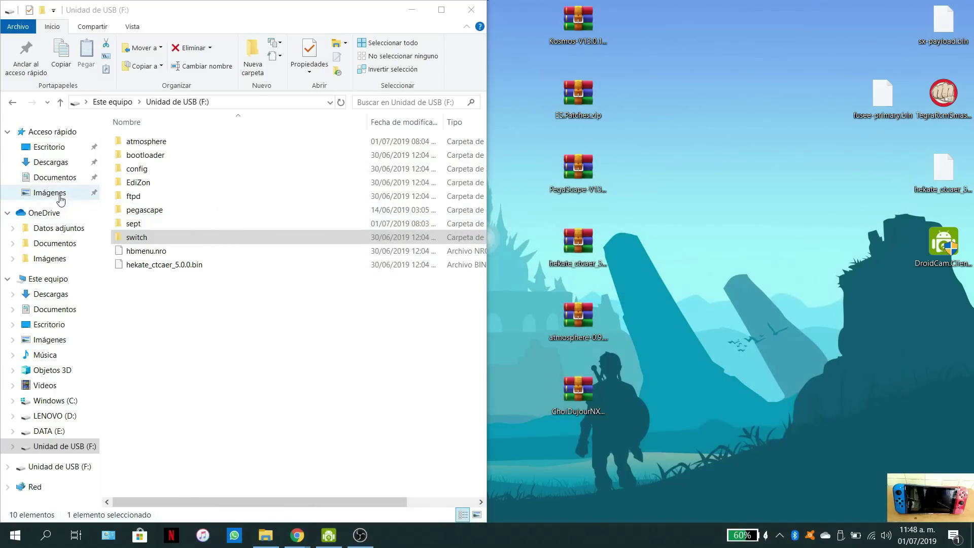
Open hekate_ipl.ini from the bootloader folder on drive F: beside File Explorer and review its custom firmware and stock boot entries
{"action": "double_click", "coordinate": [145, 156]}
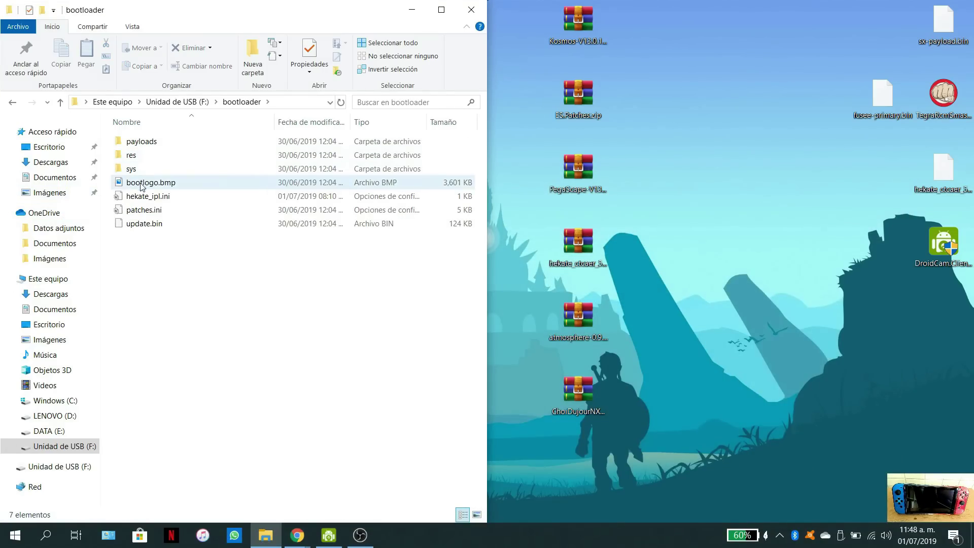
{"action": "double_click", "coordinate": [141, 199]}
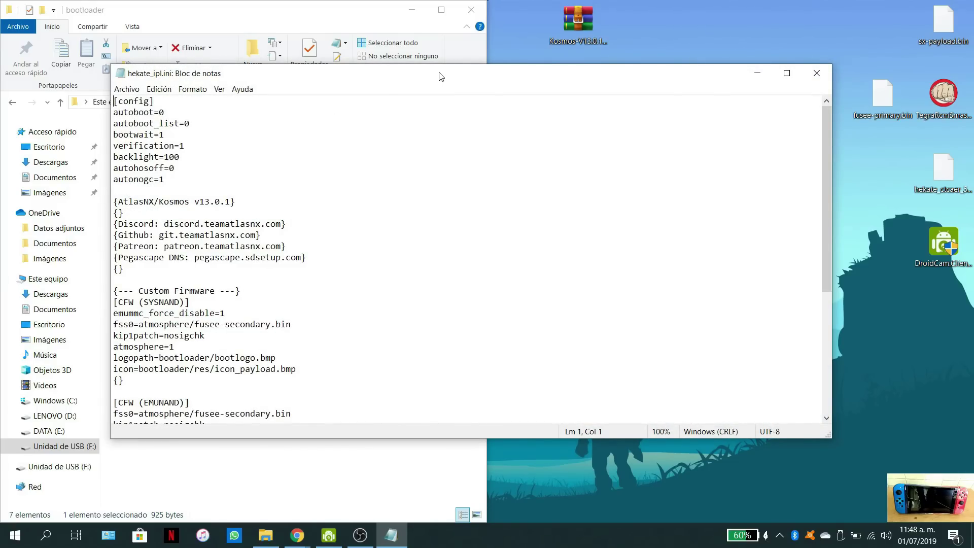
{"action": "left_click_drag", "start_coordinate": [441, 77], "coordinate": [554, 116]}
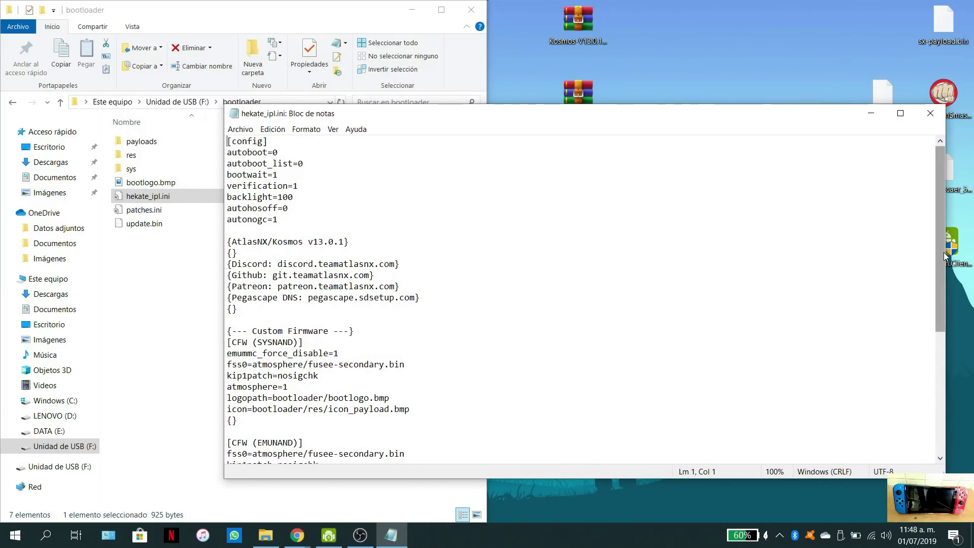
{"action": "left_click_drag", "start_coordinate": [947, 252], "coordinate": [675, 253]}
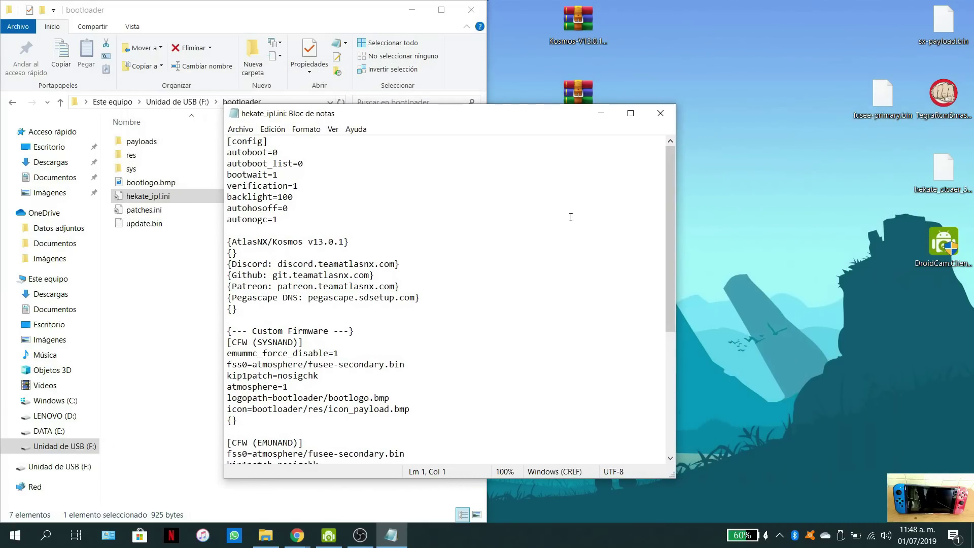
{"action": "left_click_drag", "start_coordinate": [433, 125], "coordinate": [973, 137]}
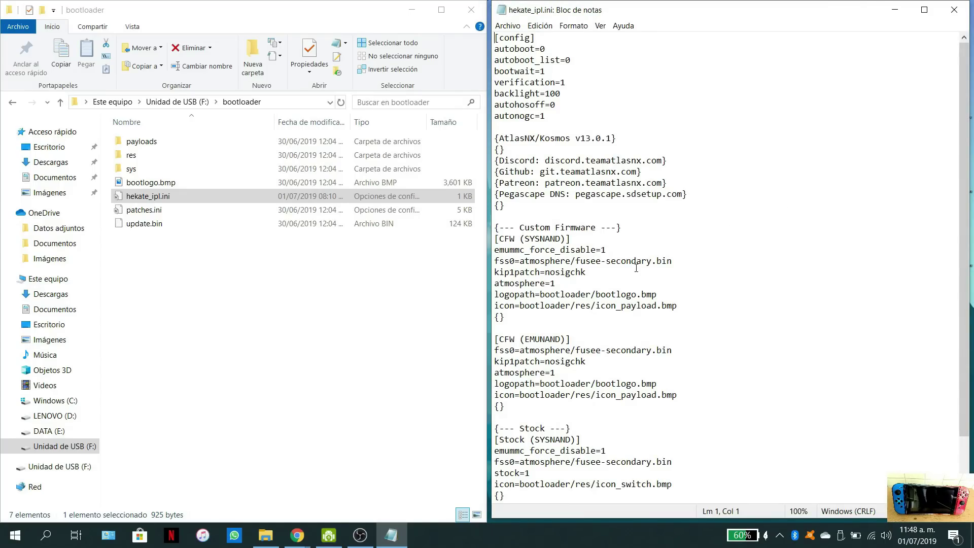
{"action": "scroll", "coordinate": [559, 136], "scroll_direction": "down", "scroll_amount": 1}
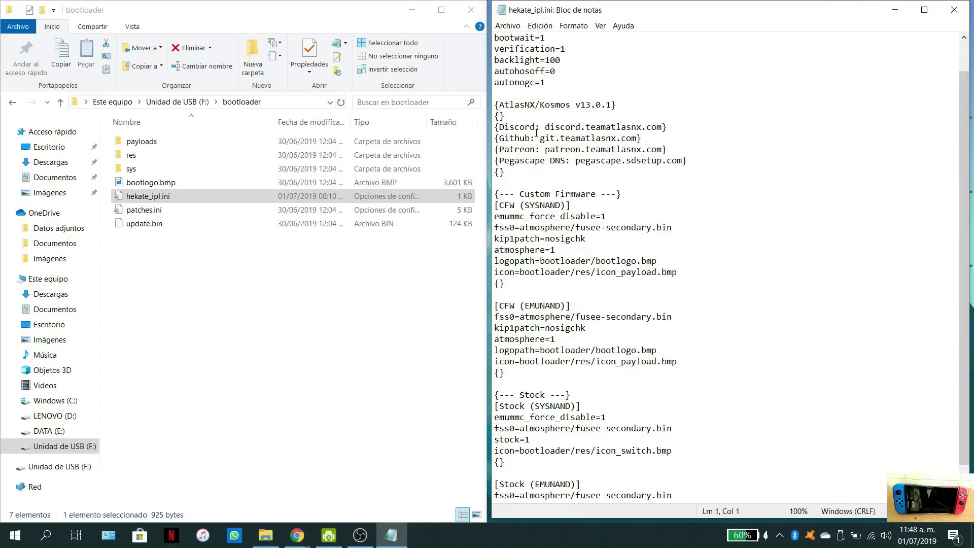
Check the CFW (SYSNAND) and CFW (EMUNAND) entry names in hekate_ipl.ini, and close the file without changes
{"action": "scroll", "coordinate": [558, 182], "scroll_direction": "down", "scroll_amount": 1}
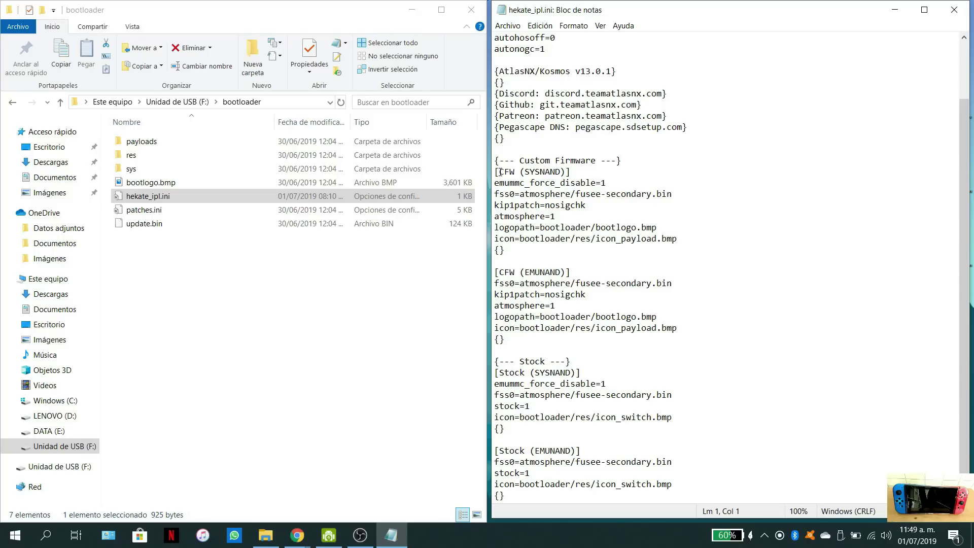
{"action": "left_click_drag", "start_coordinate": [500, 172], "coordinate": [515, 173]}
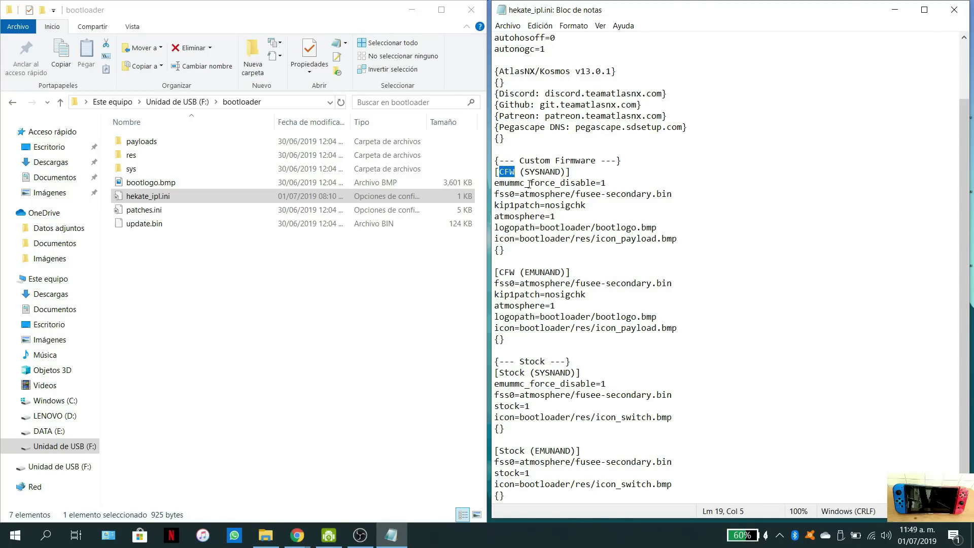
{"action": "left_click", "coordinate": [533, 229]}
{"action": "left_click_drag", "start_coordinate": [525, 272], "coordinate": [561, 272]}
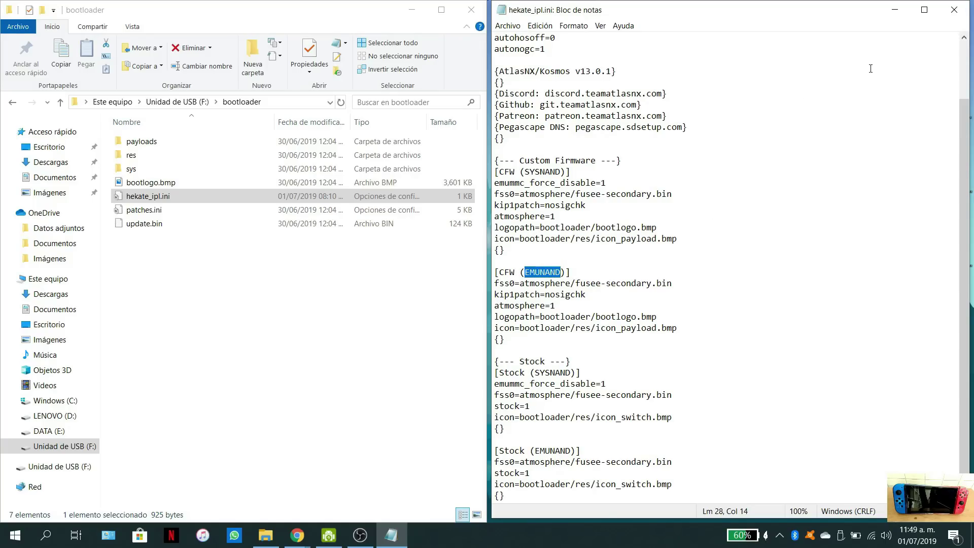
{"action": "left_click", "coordinate": [955, 10]}
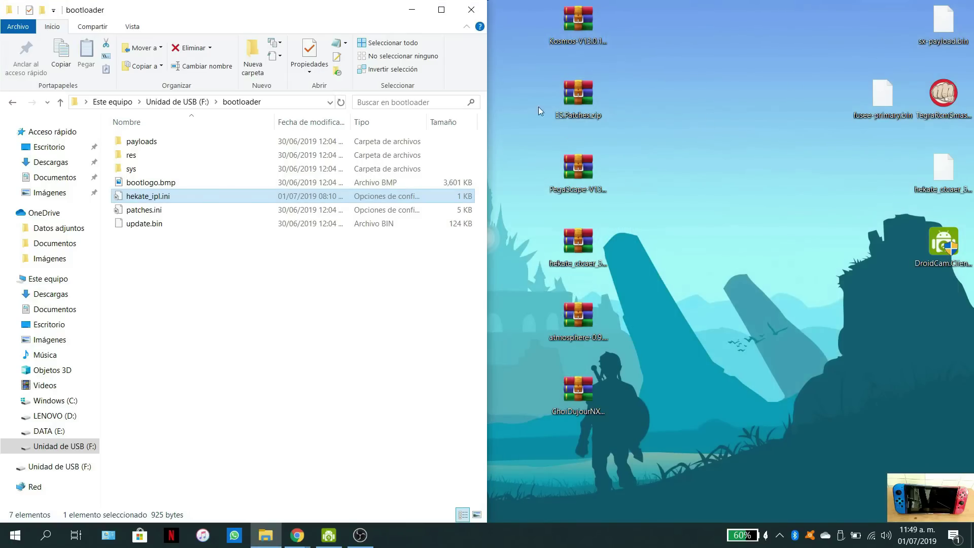
Close the bootloader folder window and safely eject the MXT USB device that holds drive F:
{"action": "left_click", "coordinate": [475, 12]}
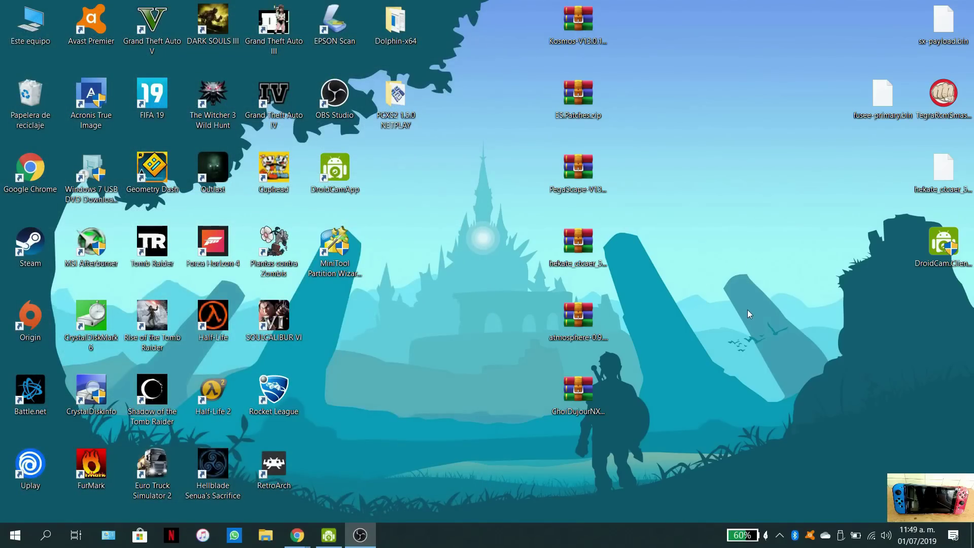
{"action": "left_click", "coordinate": [840, 536]}
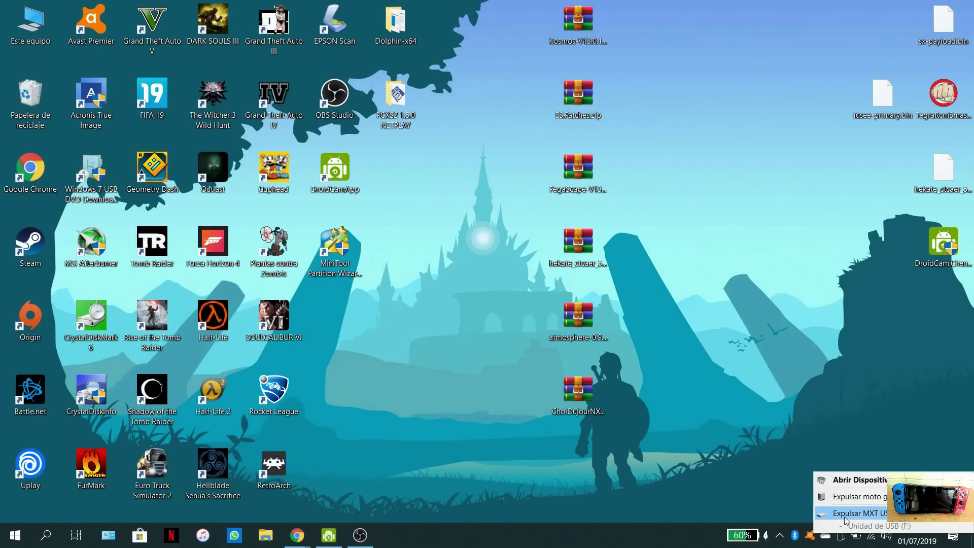
{"action": "left_click", "coordinate": [844, 515]}
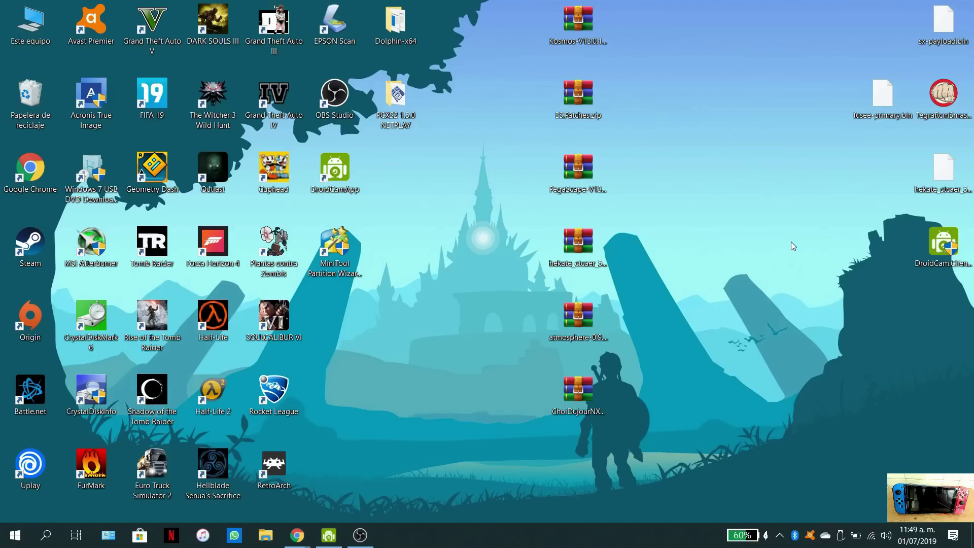